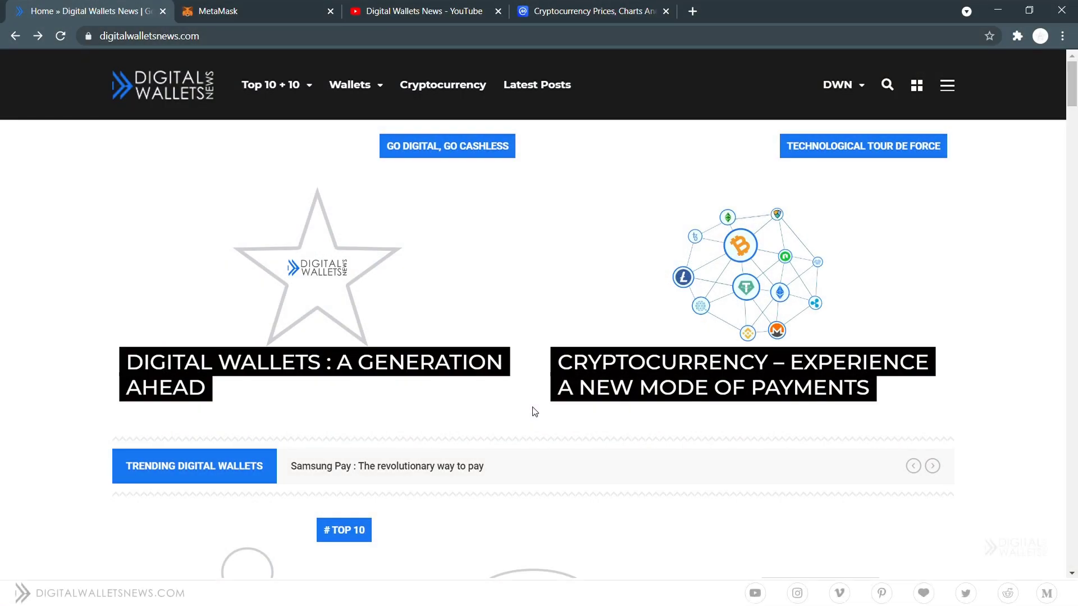
Step: Scroll down the page, then switch to the MetaMask website tab
scroll(535, 414, "down", 4)
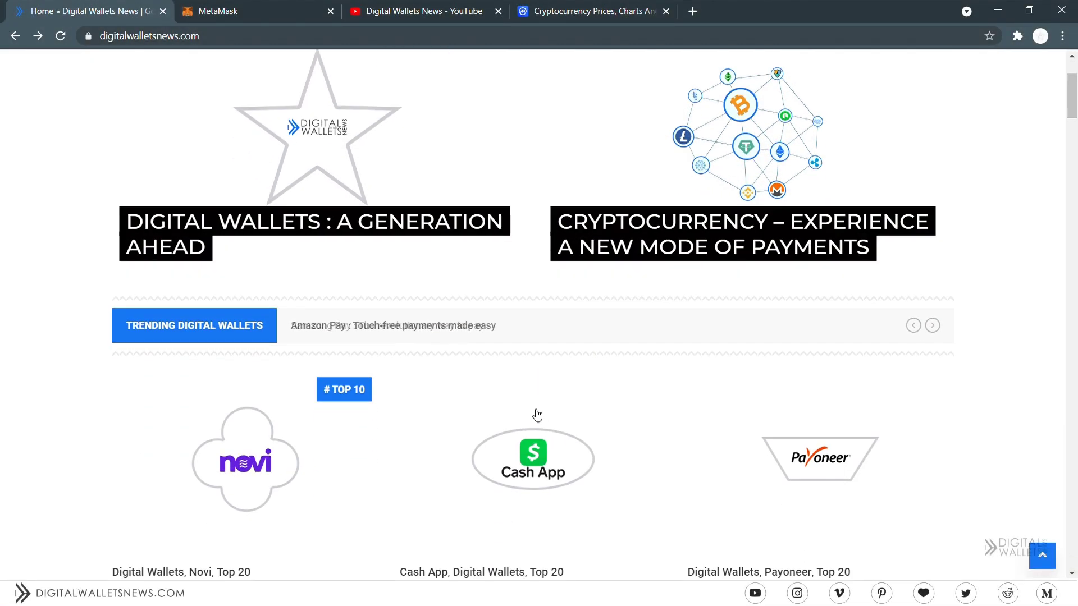
scroll(537, 414, "down", 1)
scroll(538, 414, "down", 3)
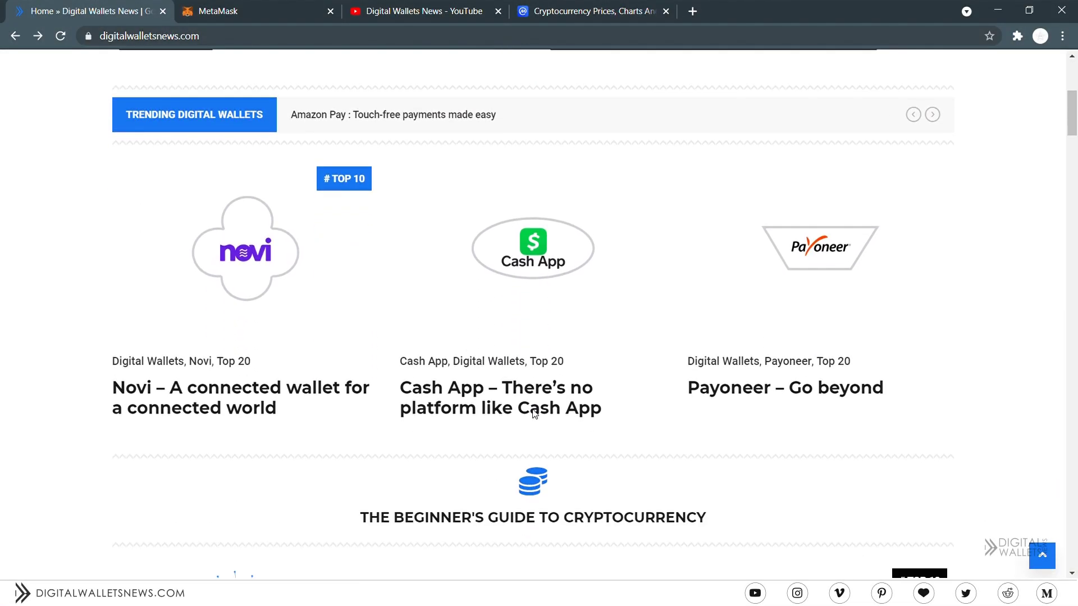
scroll(537, 414, "down", 4)
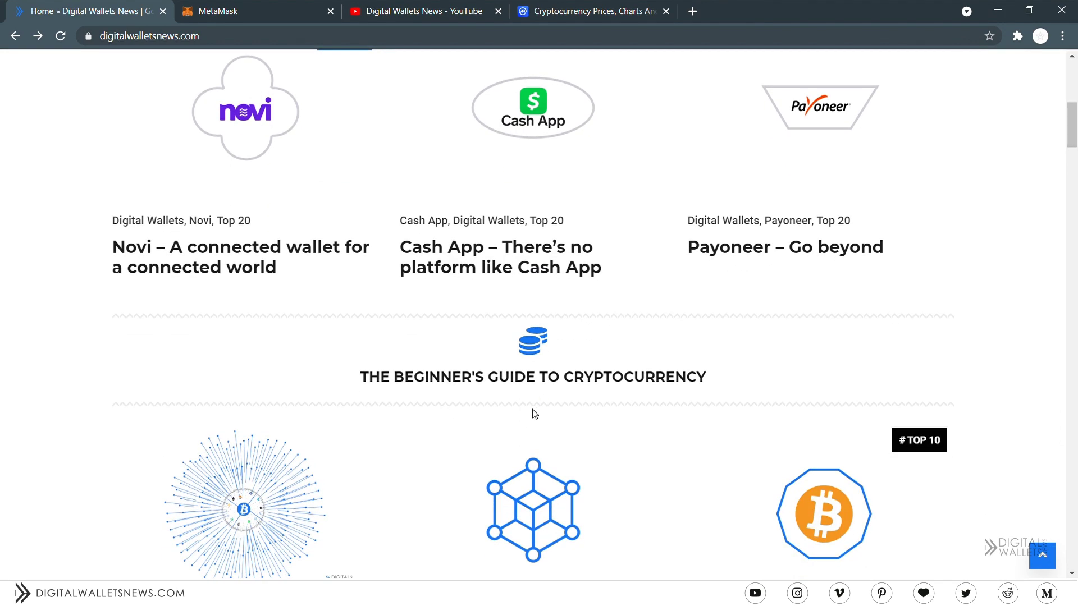
scroll(536, 414, "down", 5)
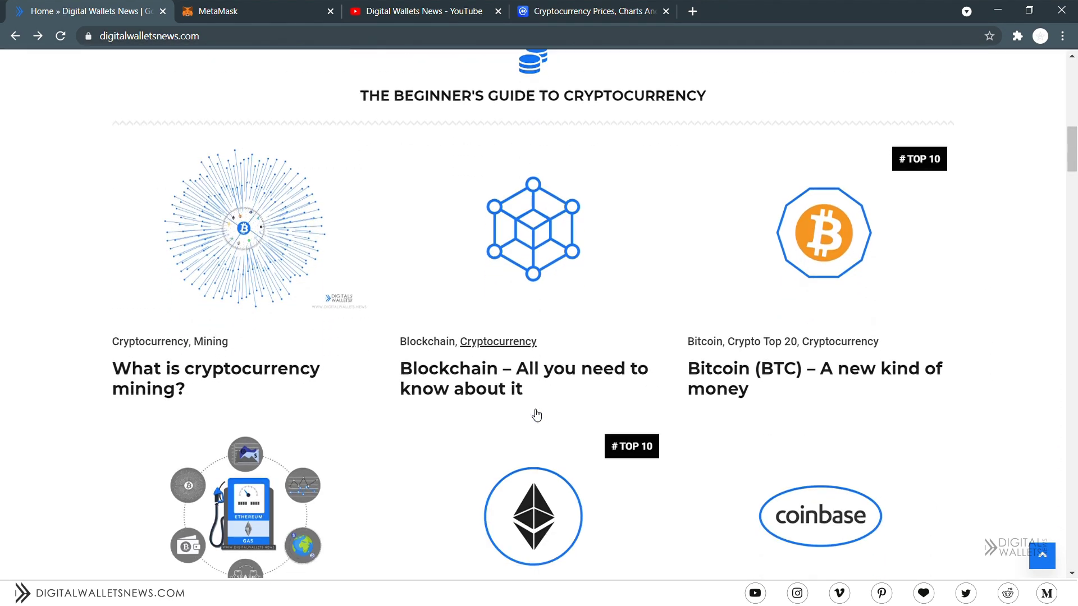
scroll(535, 415, "down", 5)
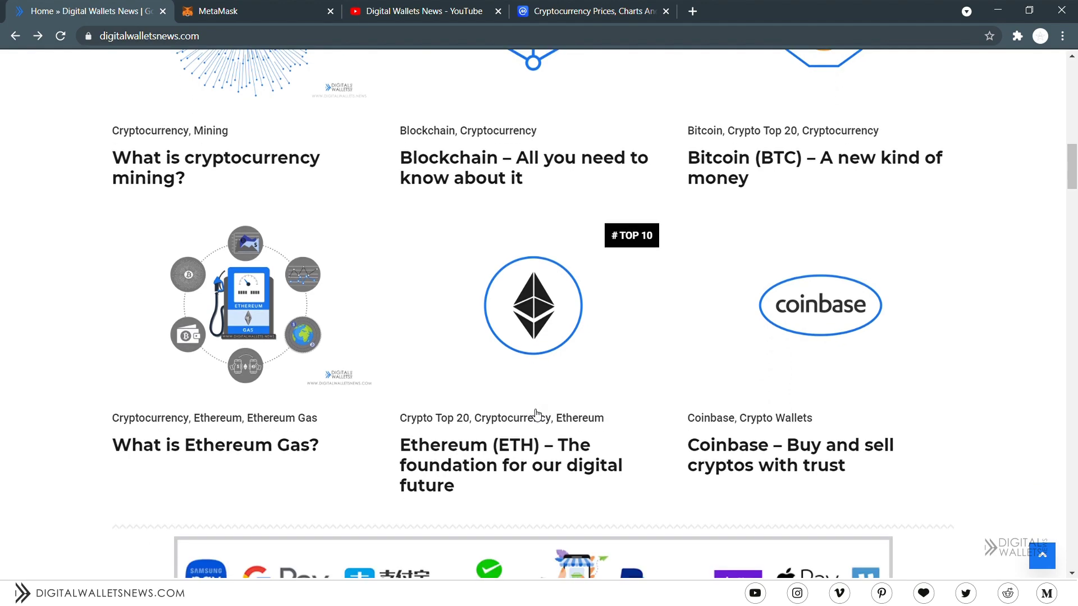
scroll(536, 414, "down", 5)
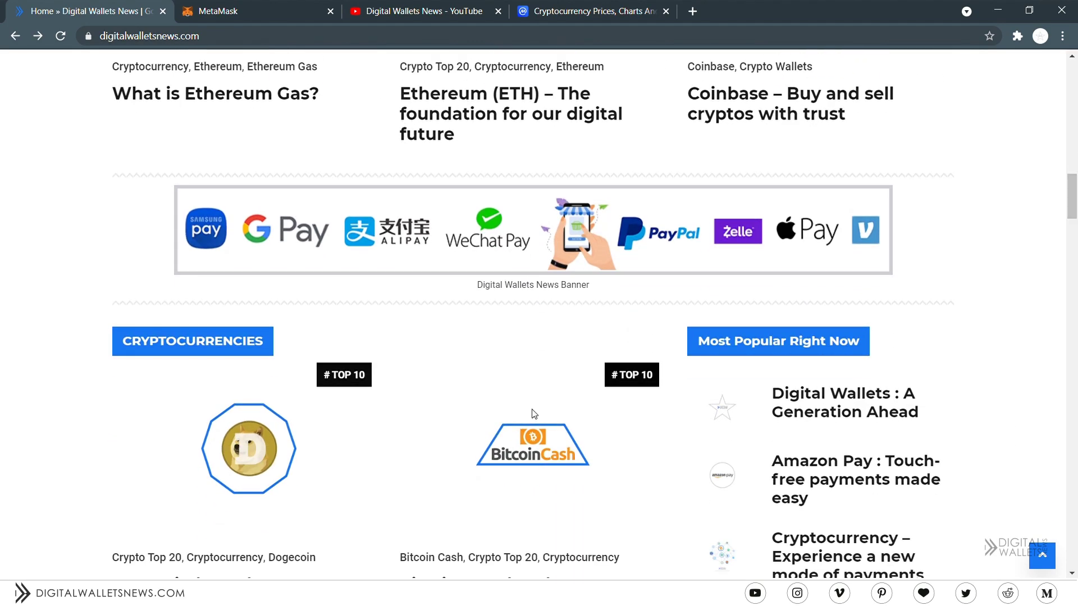
scroll(536, 414, "down", 3)
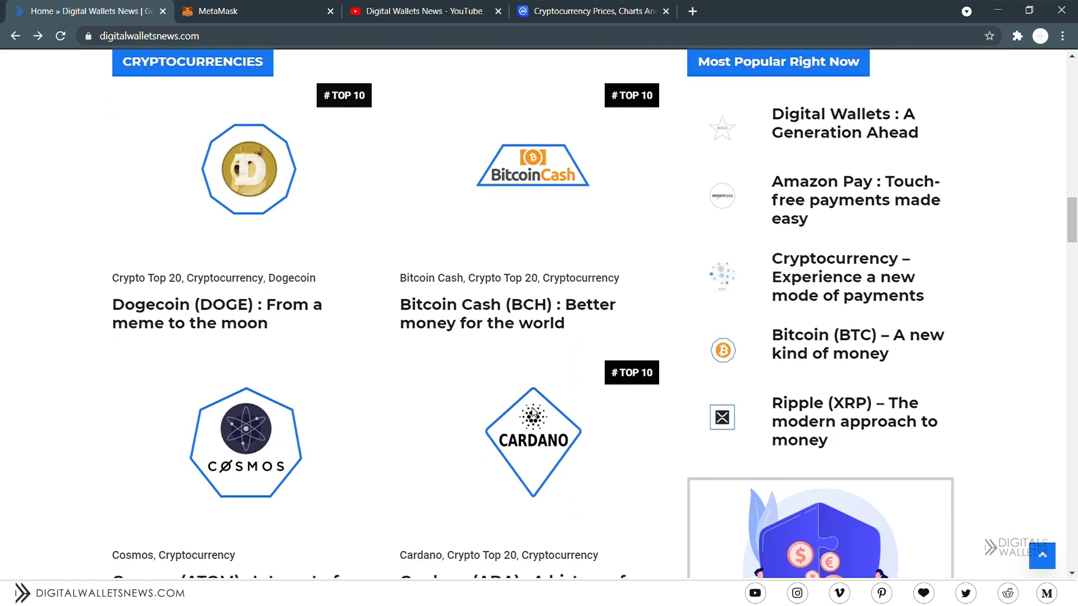
scroll(536, 415, "down", 1)
scroll(536, 414, "down", 2)
scroll(536, 415, "down", 4)
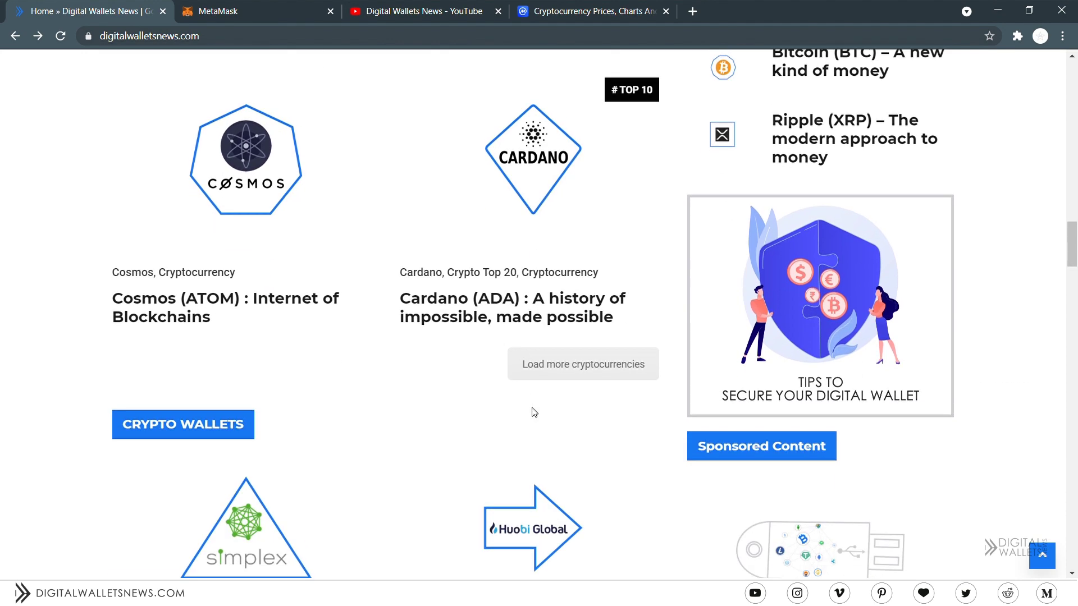
scroll(536, 414, "down", 1)
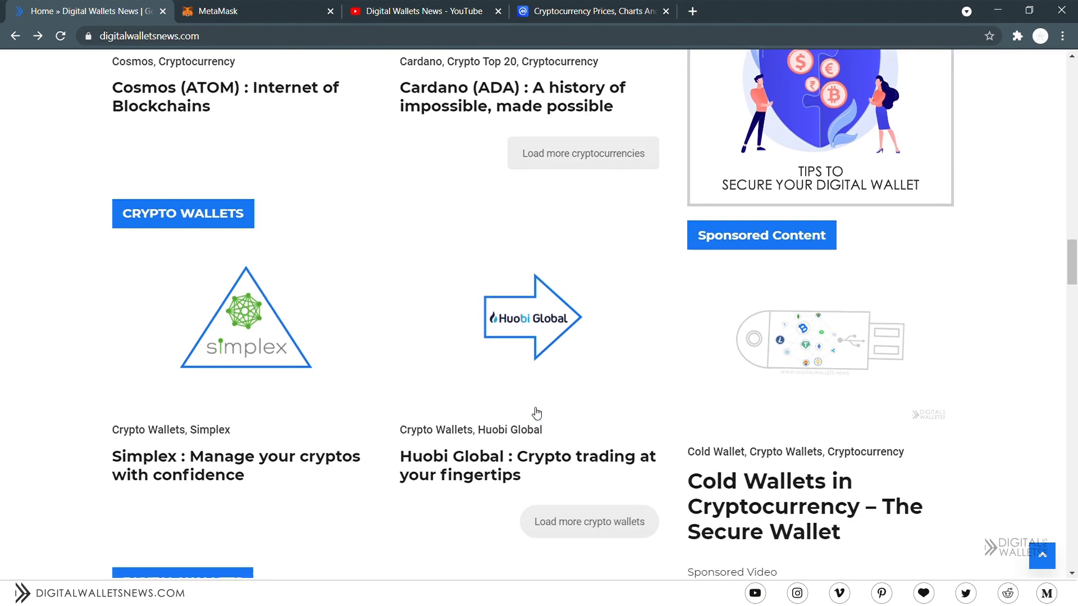
scroll(536, 414, "down", 2)
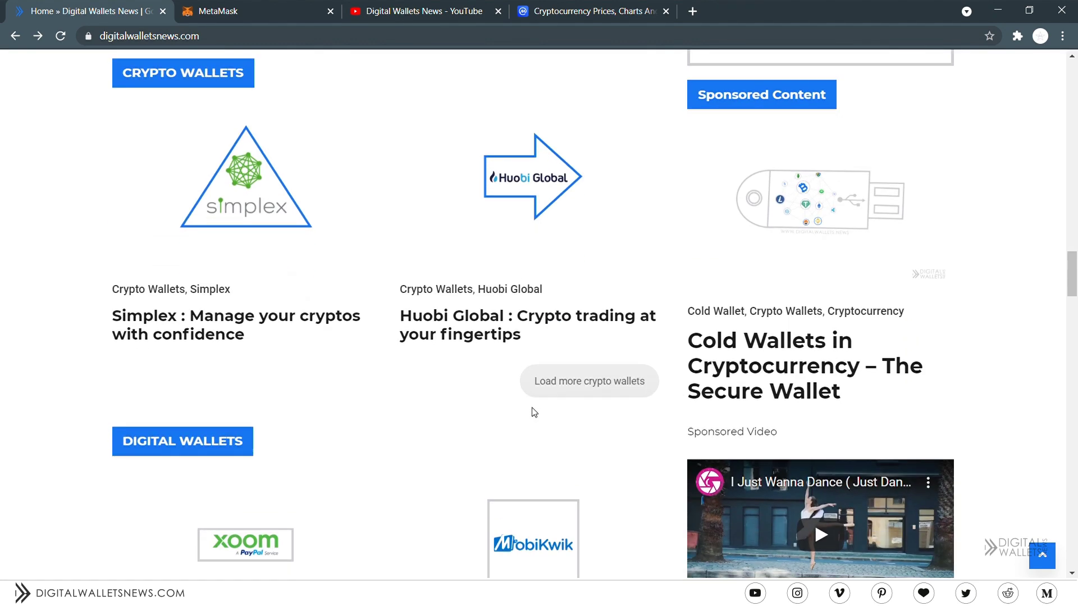
left_click(233, 9)
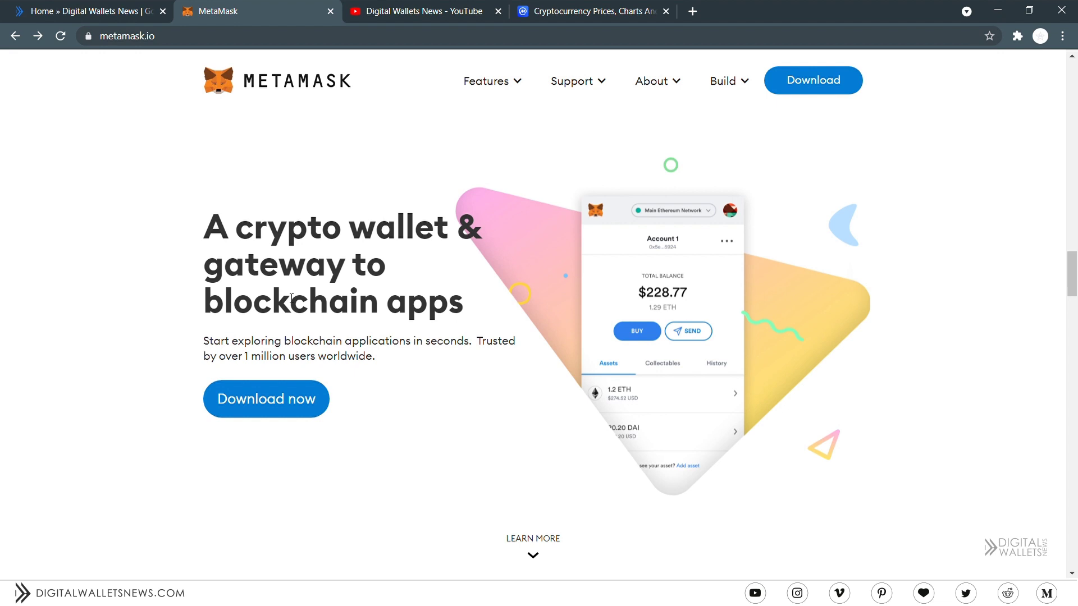
Step: Inspect the full https address of metamask.io in the address bar
left_click(177, 43)
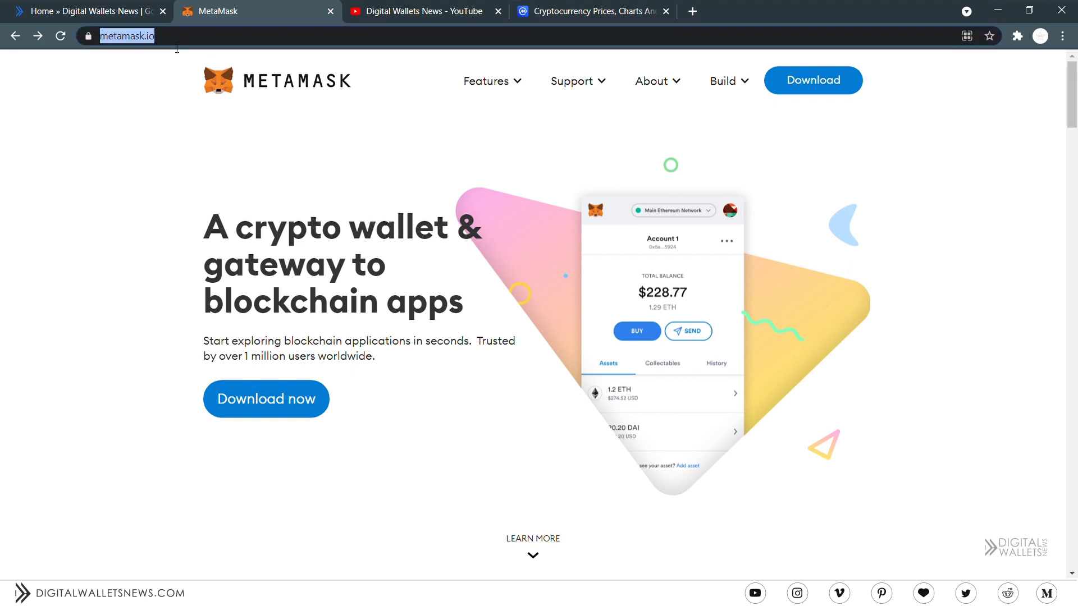
left_click(177, 48)
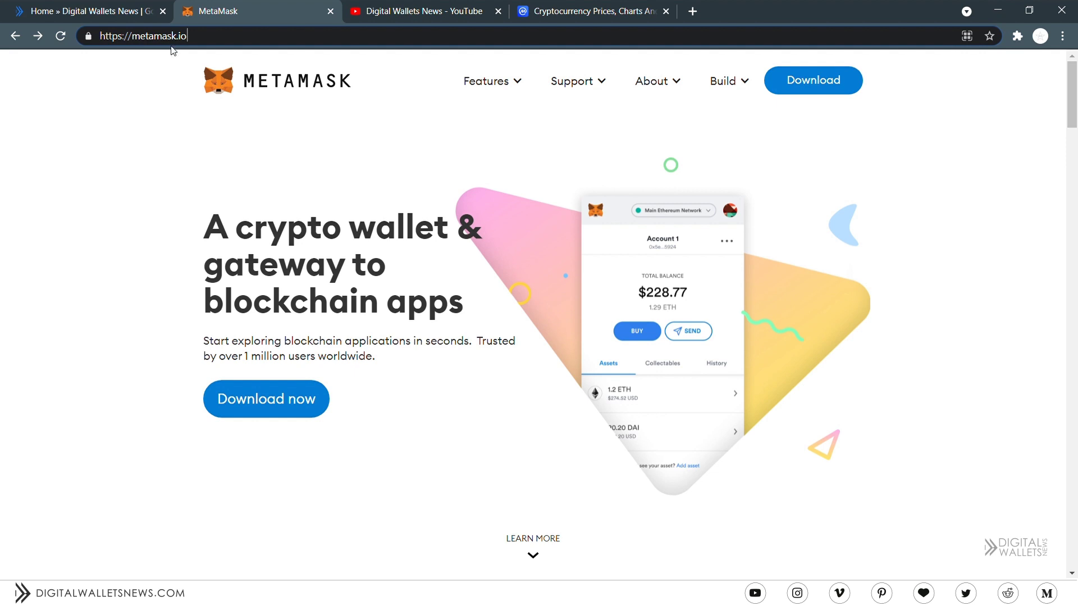
left_click(177, 171)
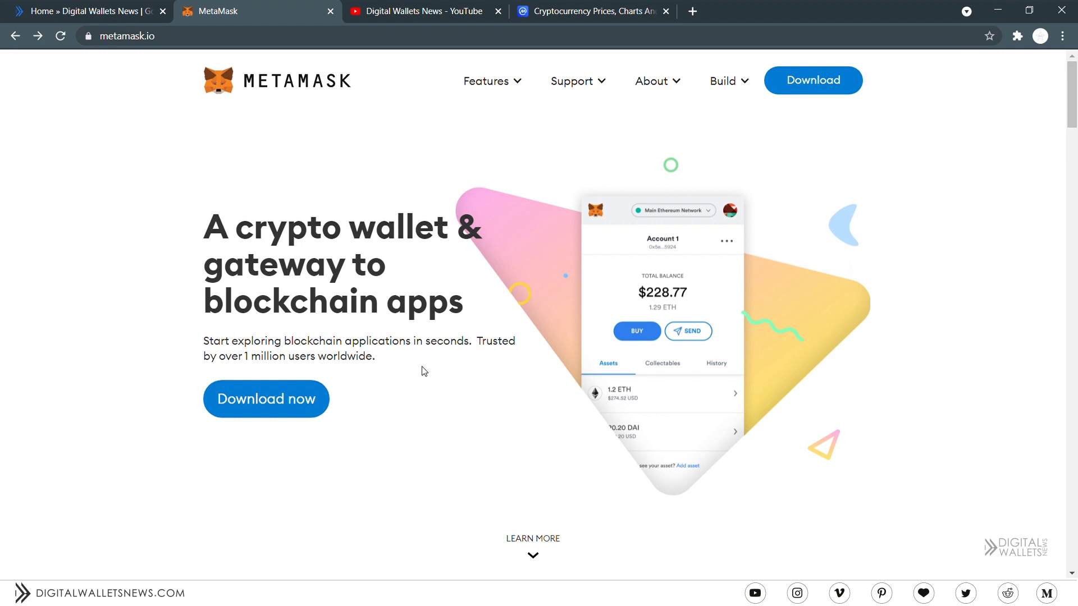
left_click(272, 399)
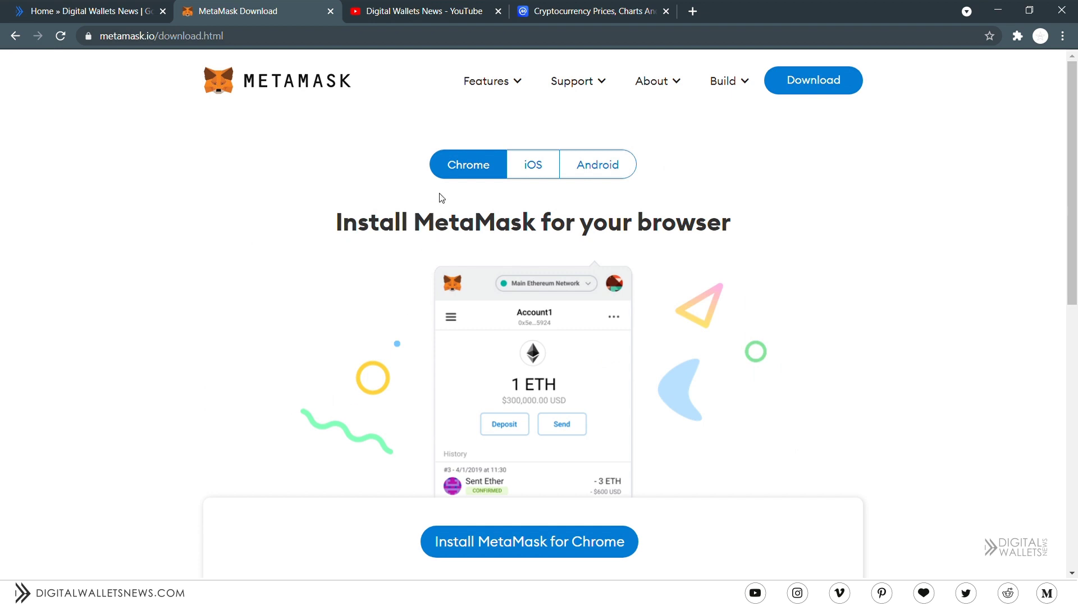
left_click(531, 166)
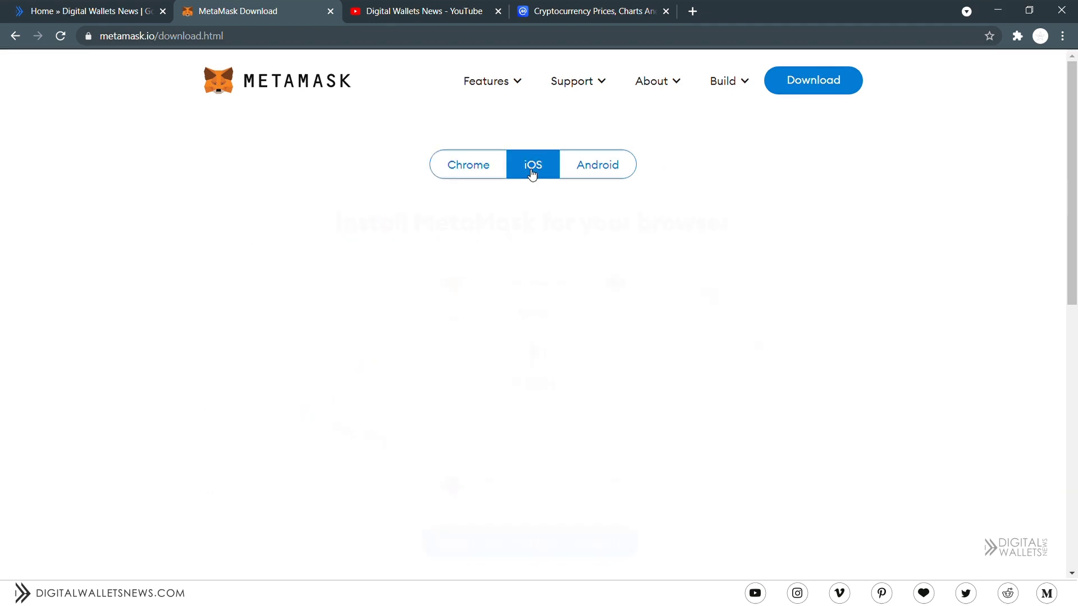
left_click(587, 167)
left_click(475, 167)
scroll(476, 168, "down", 7)
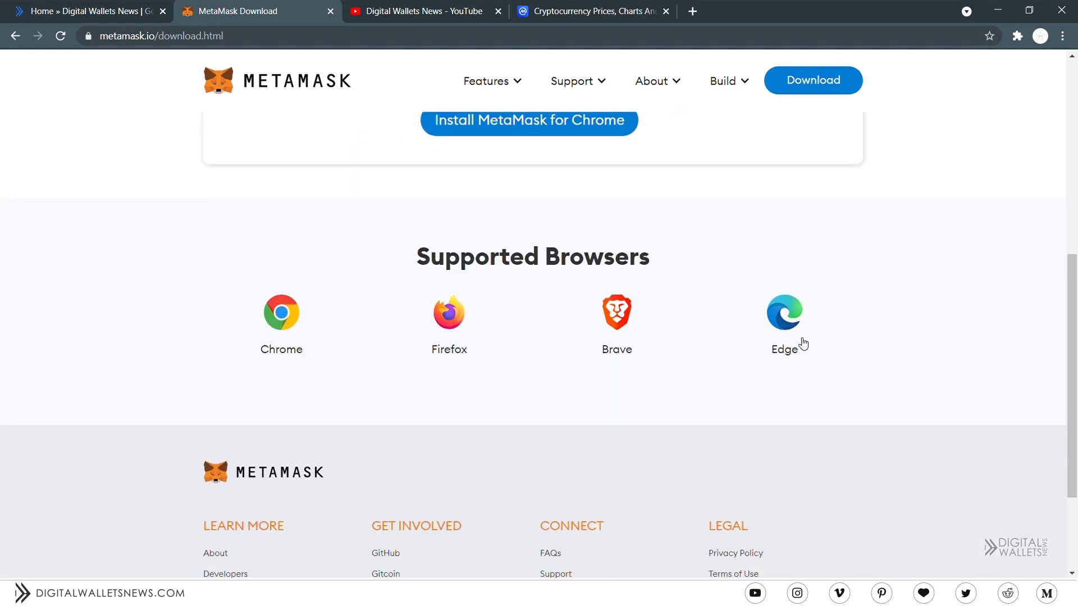
scroll(796, 351, "up", 7)
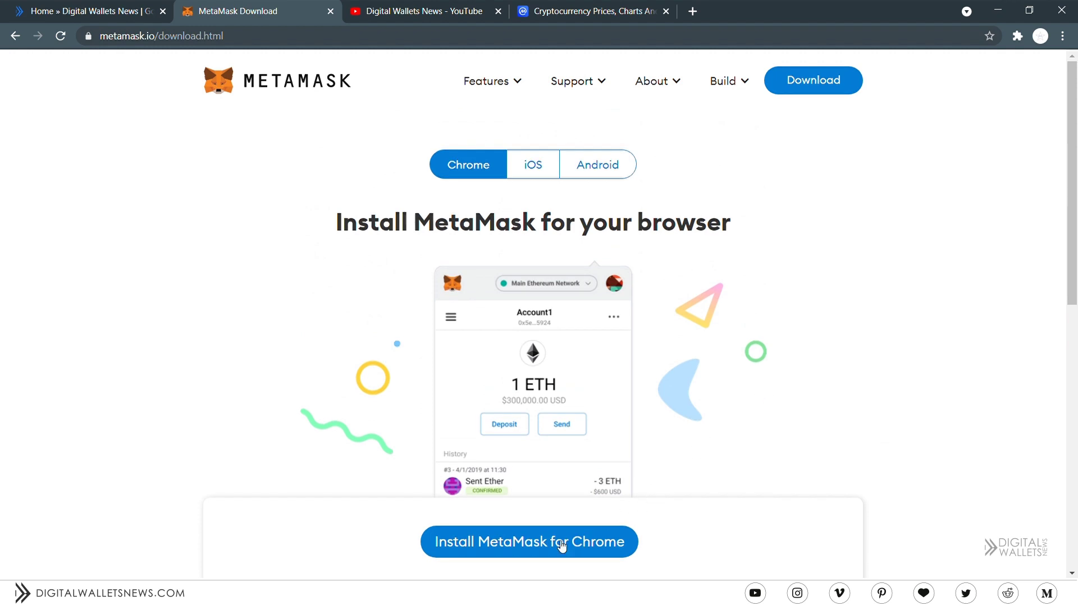
Step: Install the MetaMask extension from its Chrome Web Store listing
left_click(557, 540)
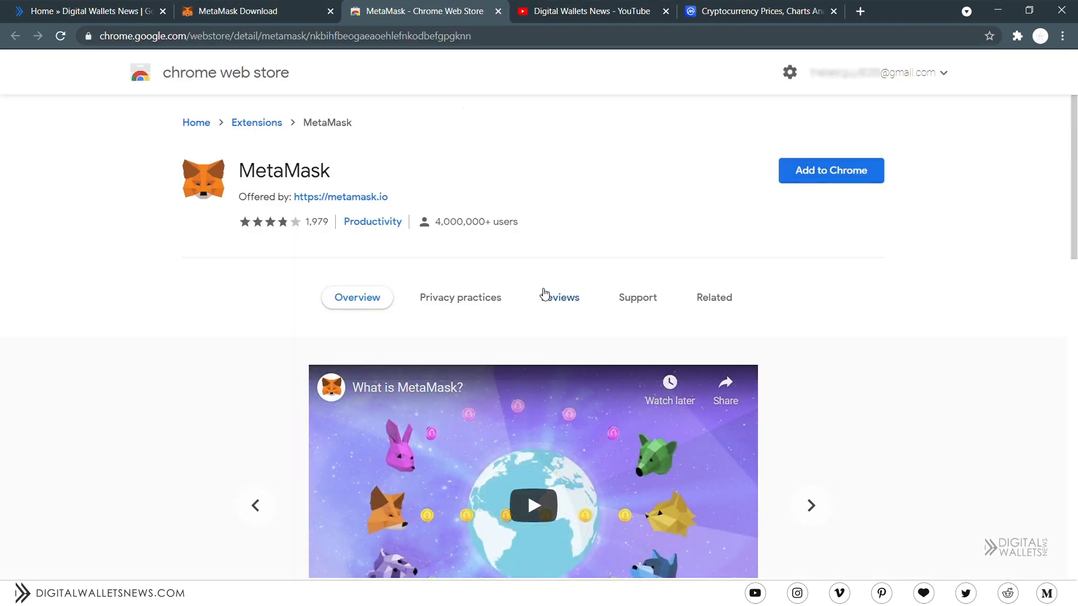
left_click(835, 173)
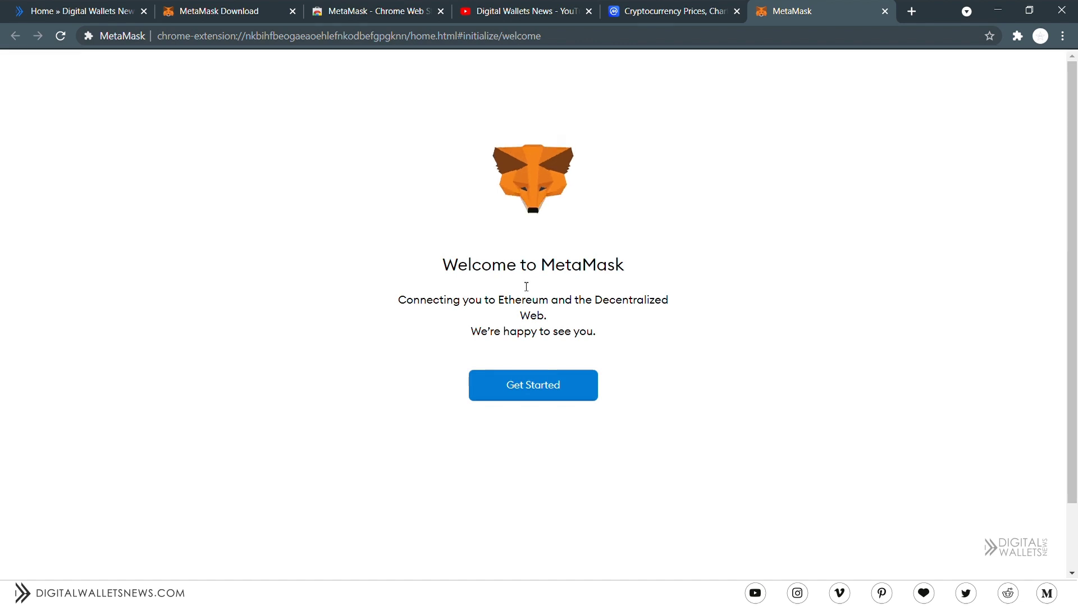
Step: Start MetaMask setup with Get Started
left_click(524, 387)
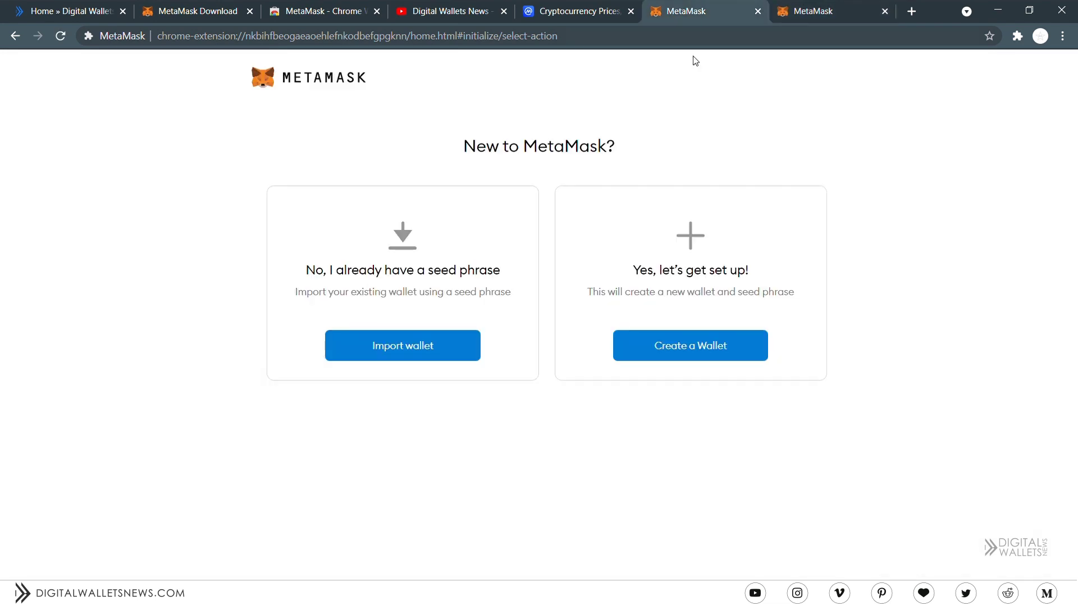
Step: Choose to create a new wallet, review the data terms, and agree to share anonymous usage data
left_click(694, 352)
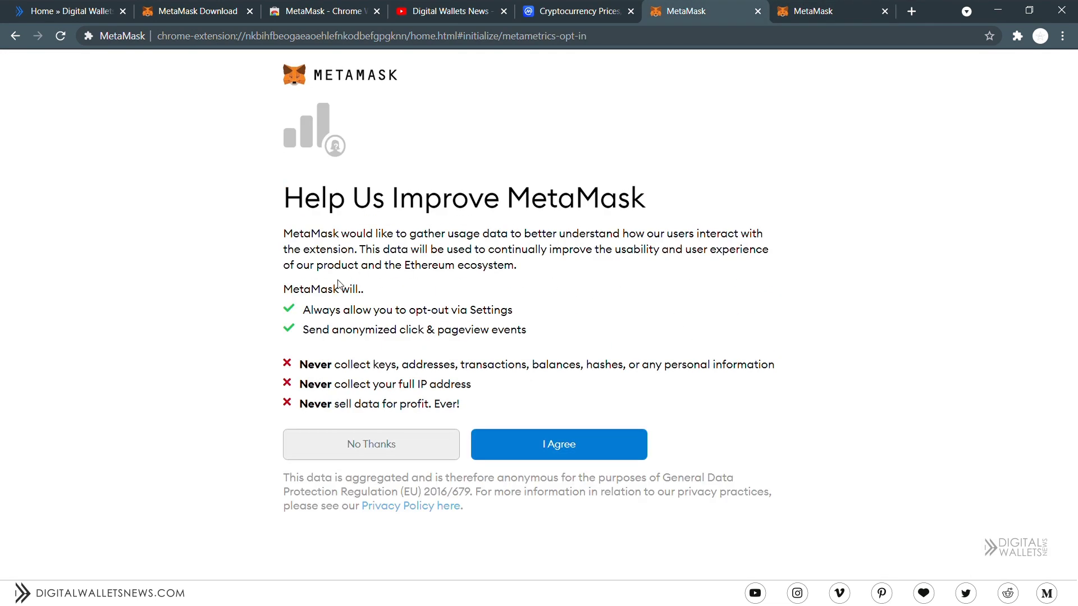
left_click_drag(303, 310, 429, 320)
left_click(408, 329)
left_click_drag(314, 364, 401, 365)
left_click(377, 403)
left_click(553, 447)
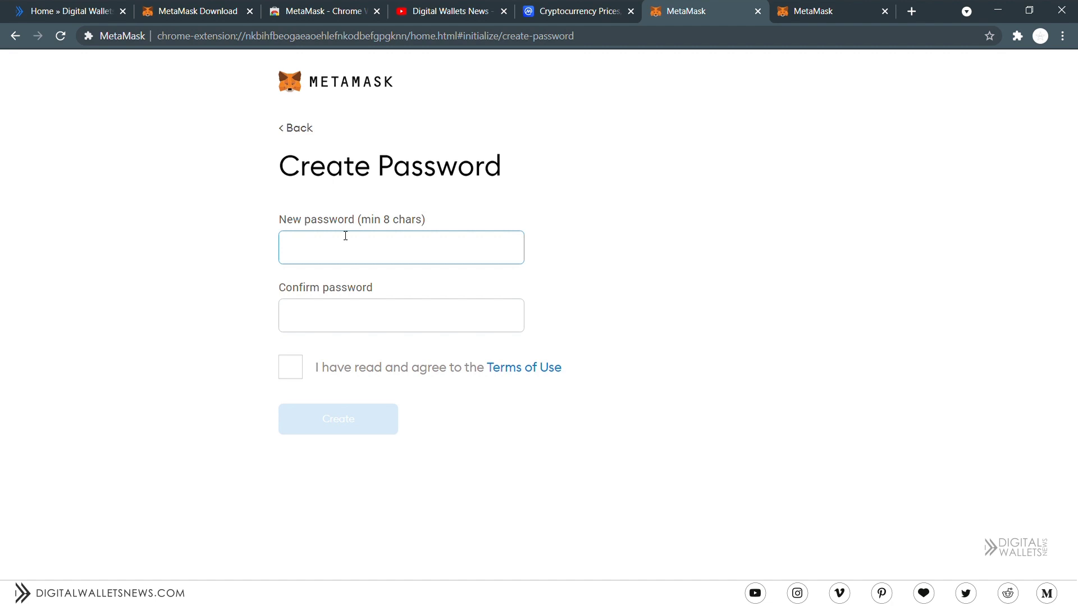
Step: Enter and confirm the wallet password, and tick the Terms of Use box
type("••••")
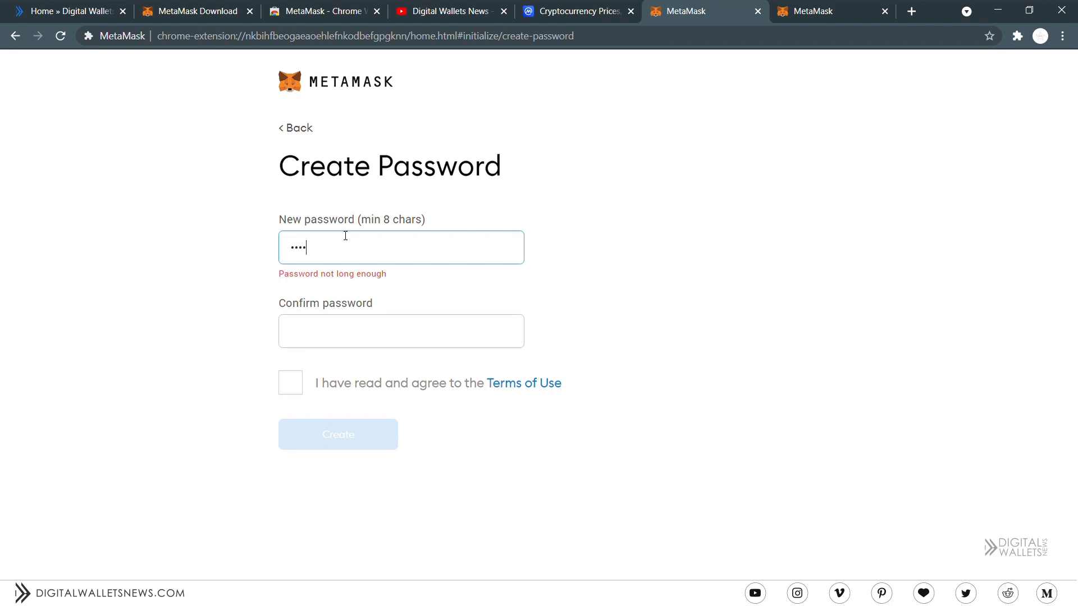
type("•••••••••")
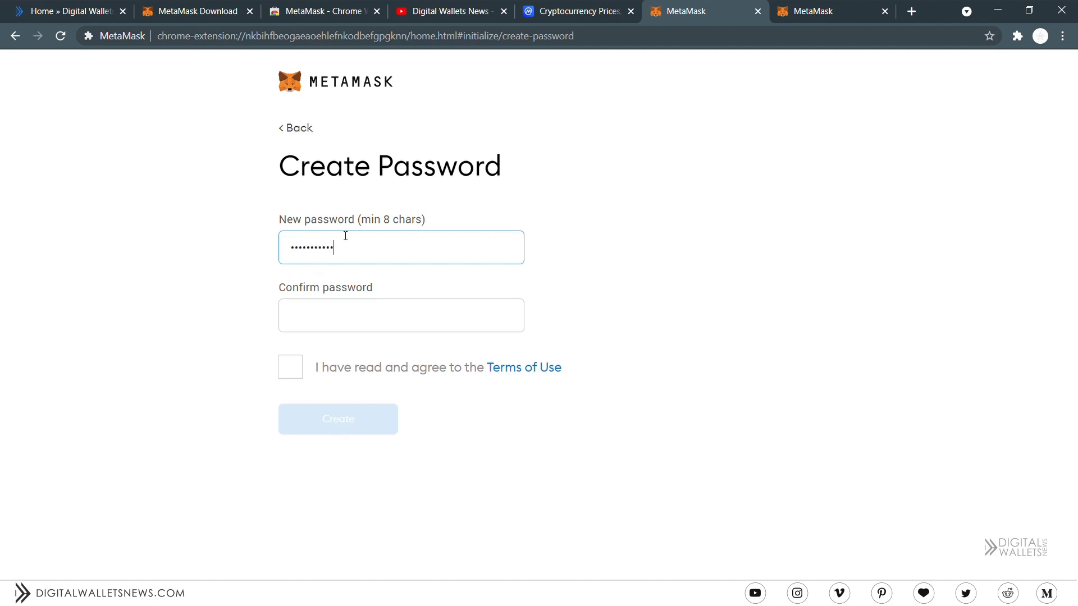
type("••")
left_click(330, 320)
type("•••••••••")
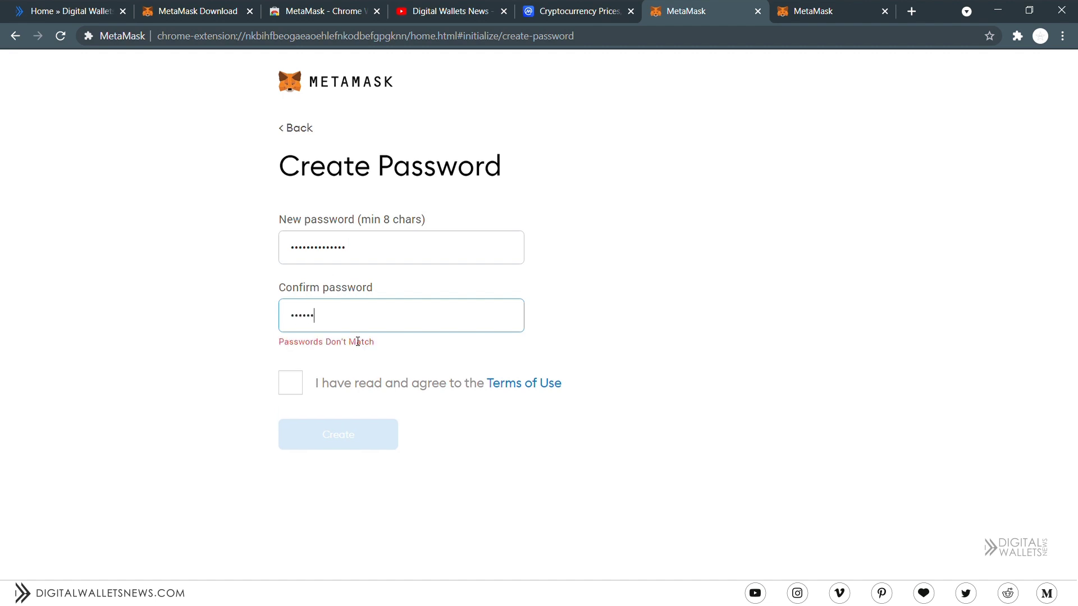
type("•••••")
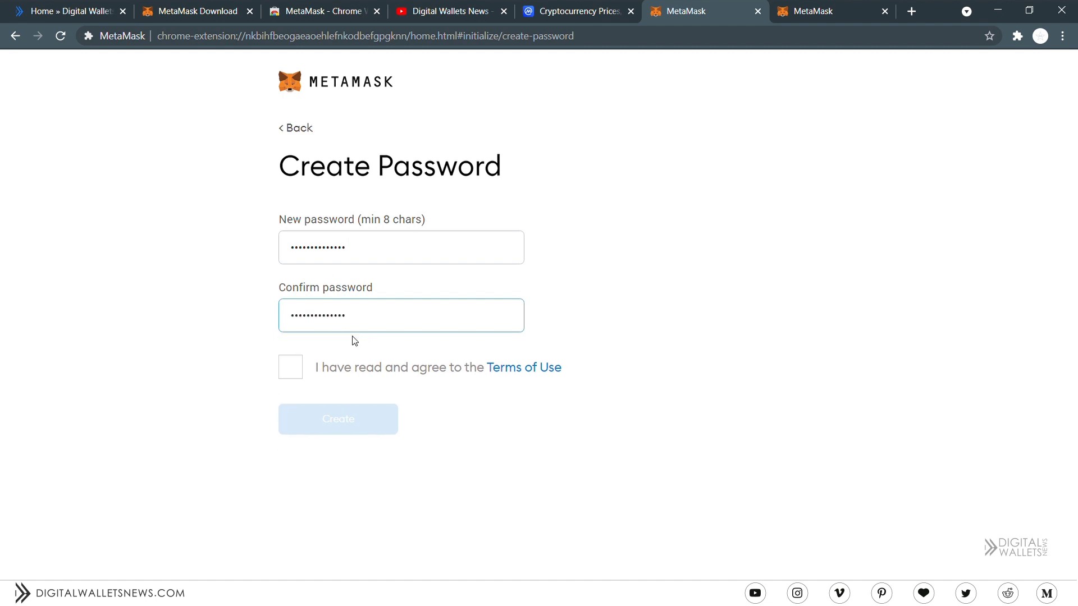
left_click(291, 370)
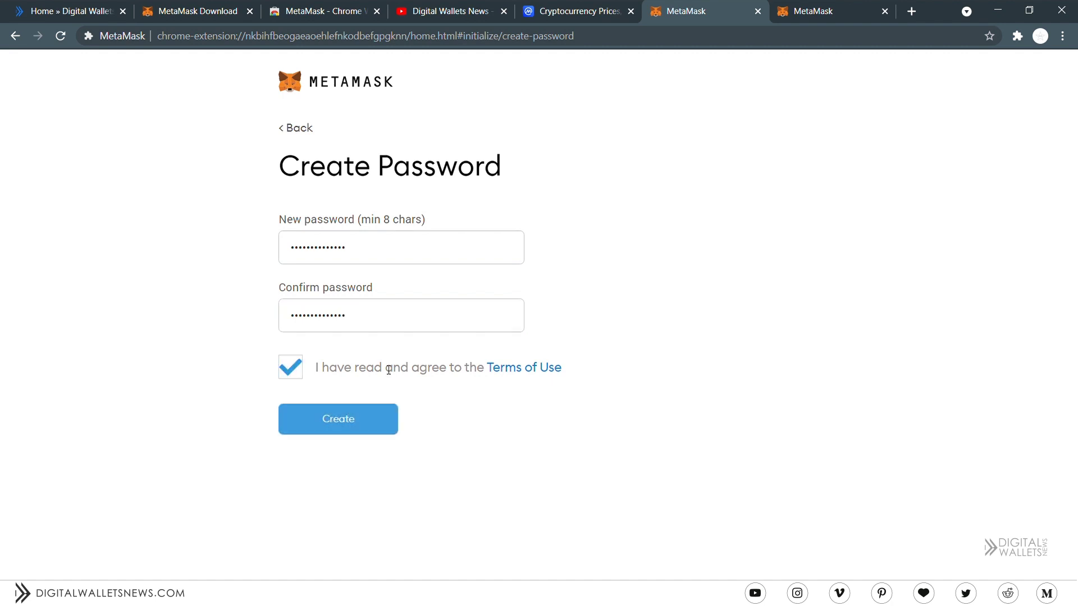
Step: Glance at the Terms of Use, then close the Terms page and the duplicate setup tab
left_click(533, 371)
left_click(831, 10)
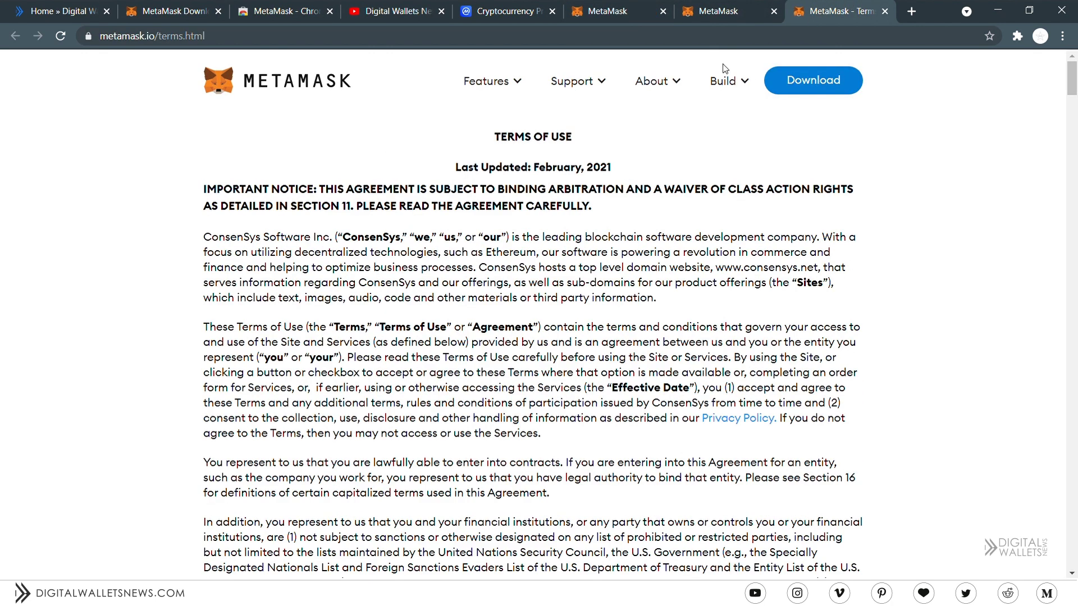
left_click(769, 4)
middle_click(769, 4)
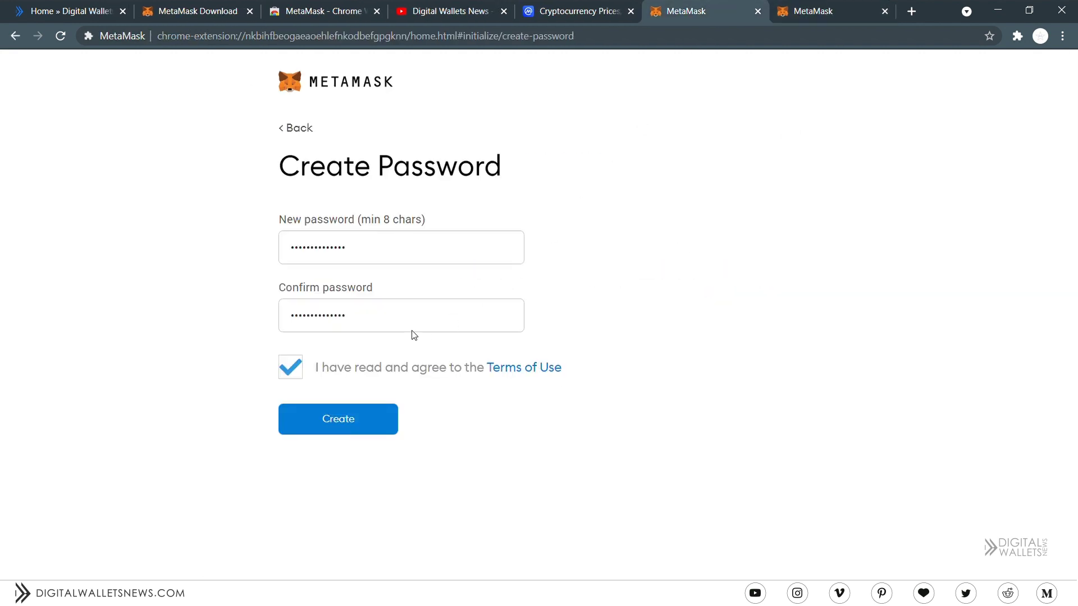
Step: Create the wallet and reveal the secret backup phrase words
left_click(338, 414)
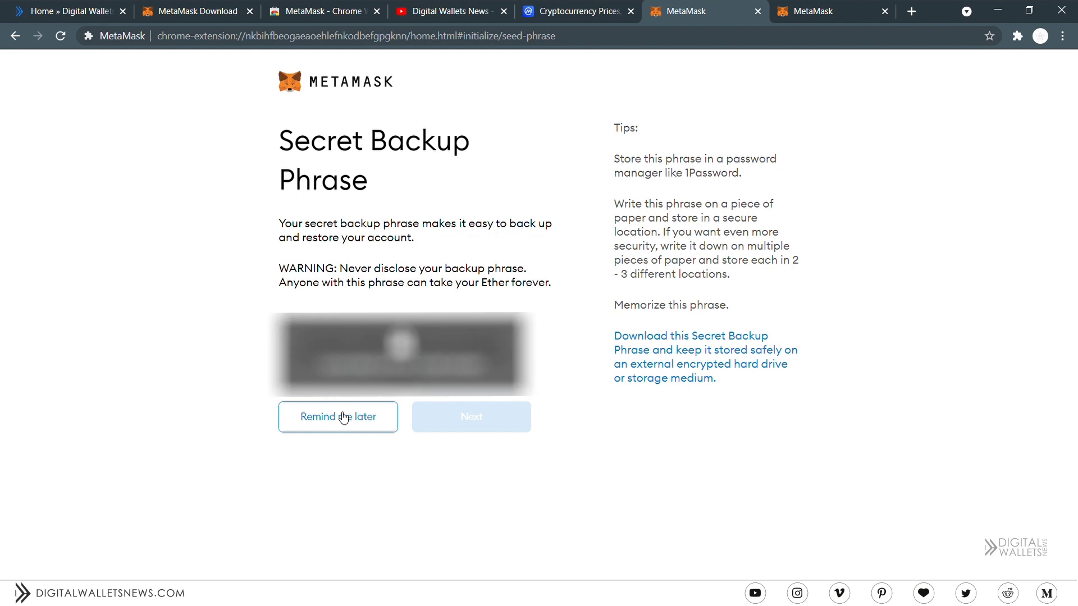
left_click(402, 346)
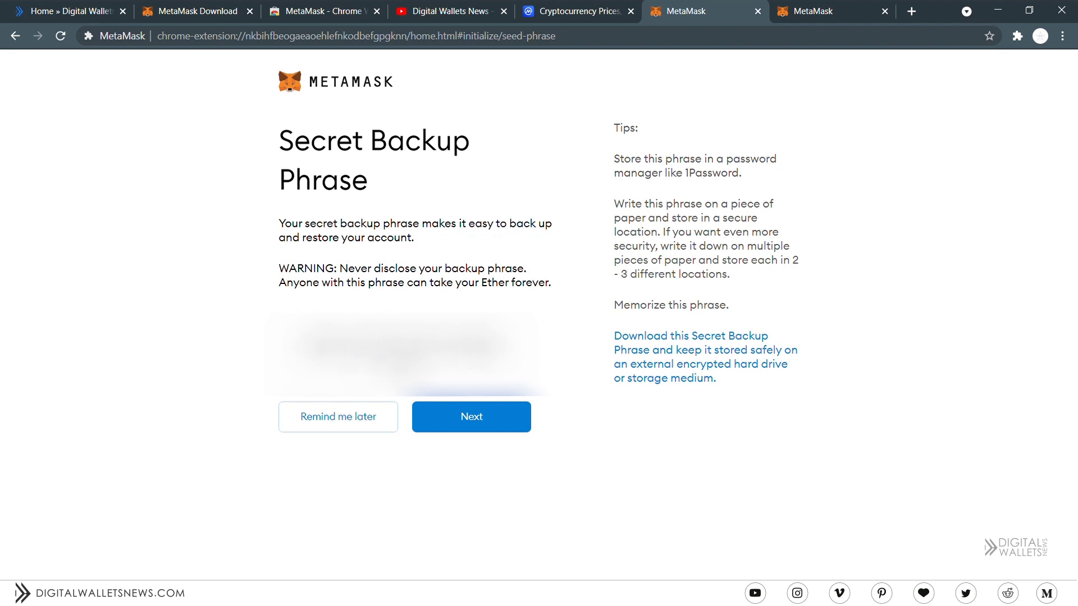
Step: Move on from the revealed phrase to the backup confirmation
left_click(487, 419)
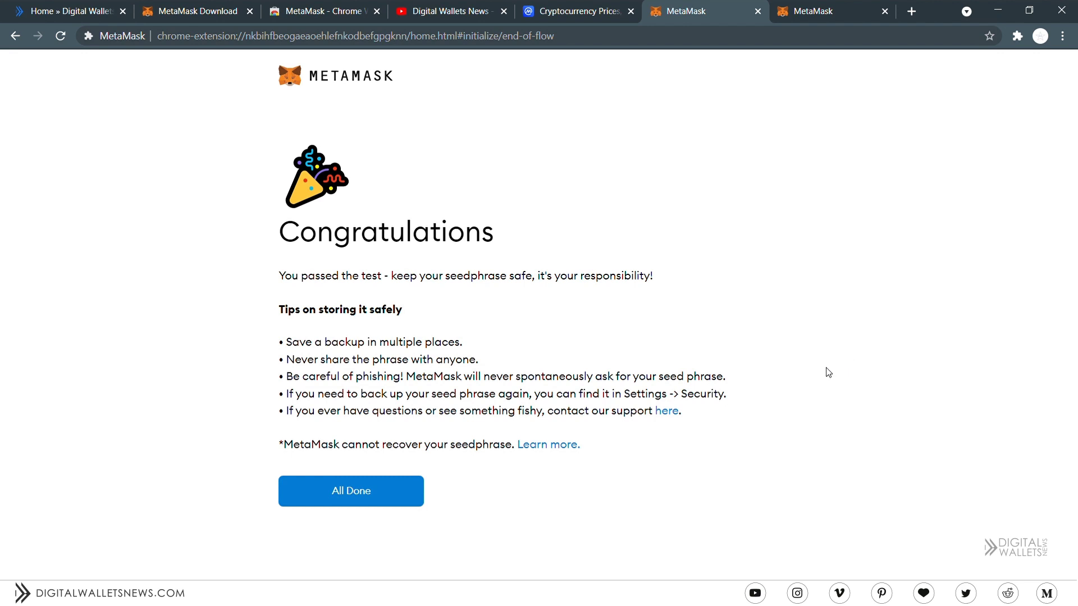
Step: On the second setup tab, choose import wallet and agree to usage data
left_click(806, 7)
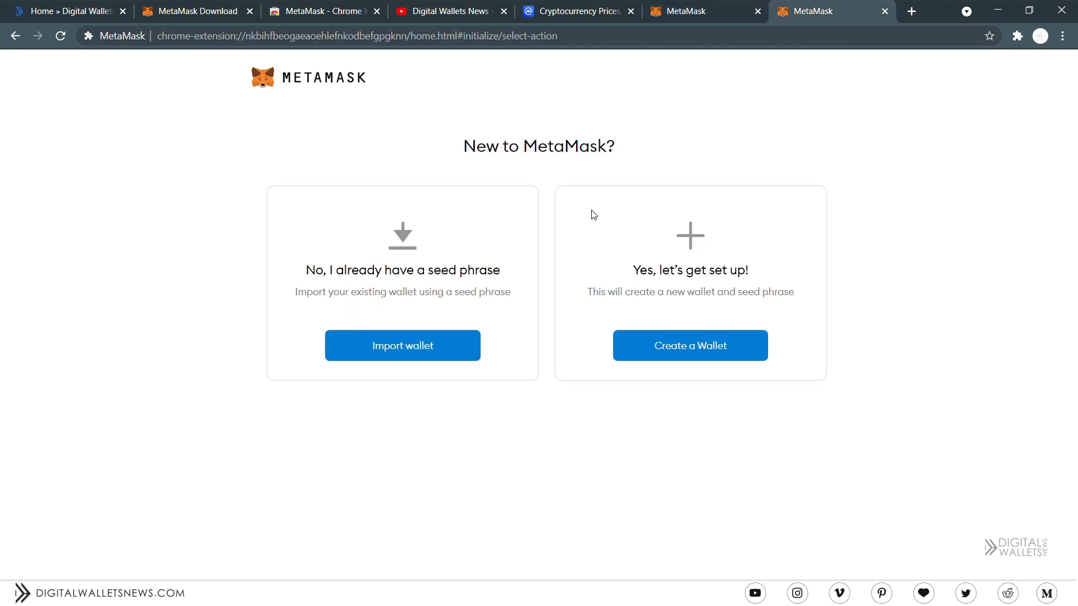
left_click(428, 357)
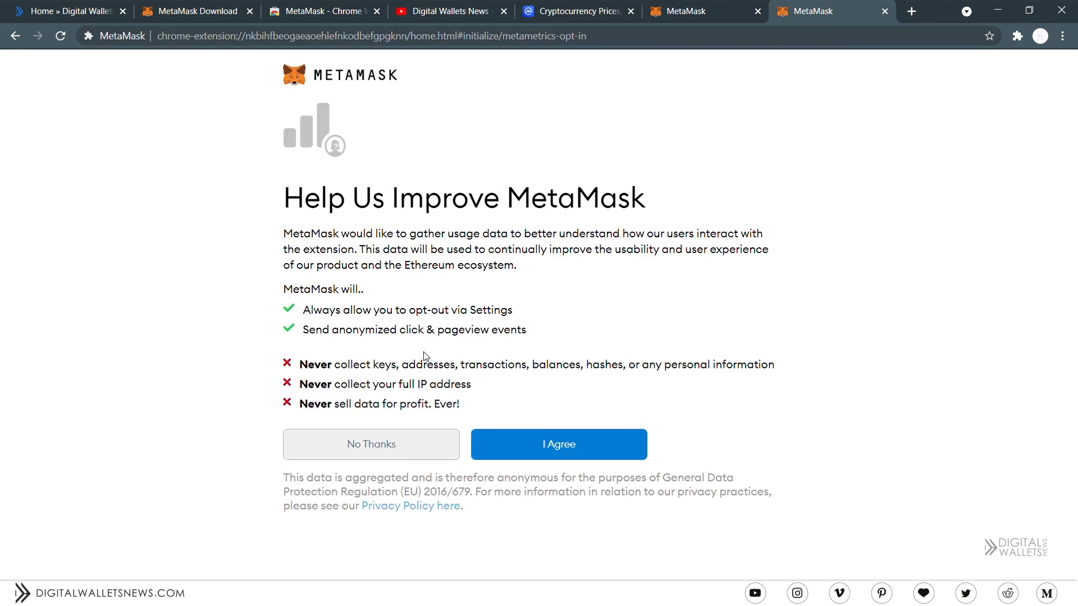
left_click(596, 454)
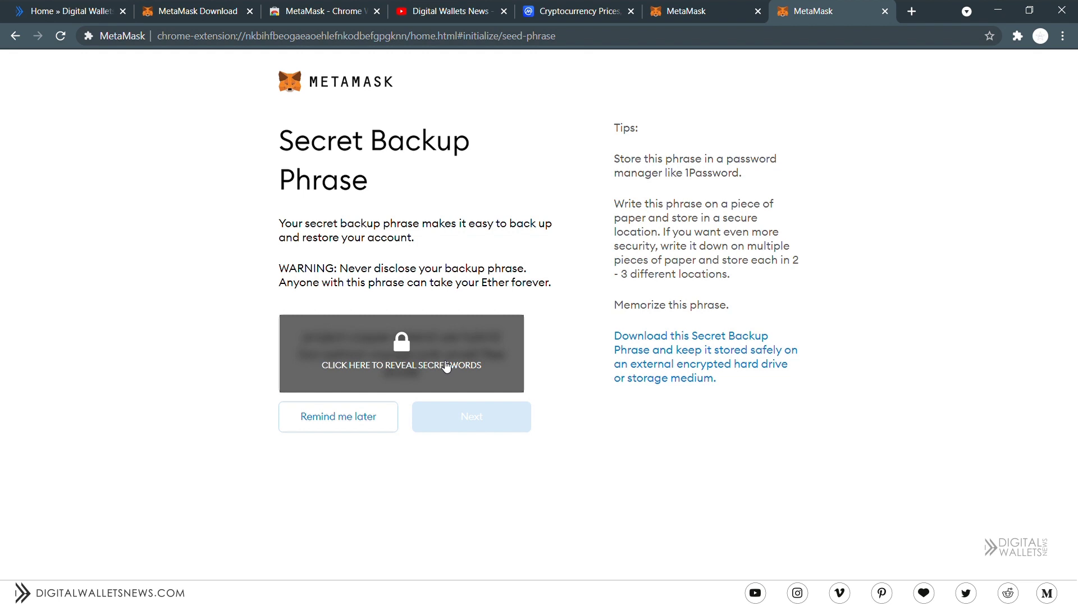
Step: Return to Congratulations, close the duplicate setup tab, and finish with All Done
left_click(699, 11)
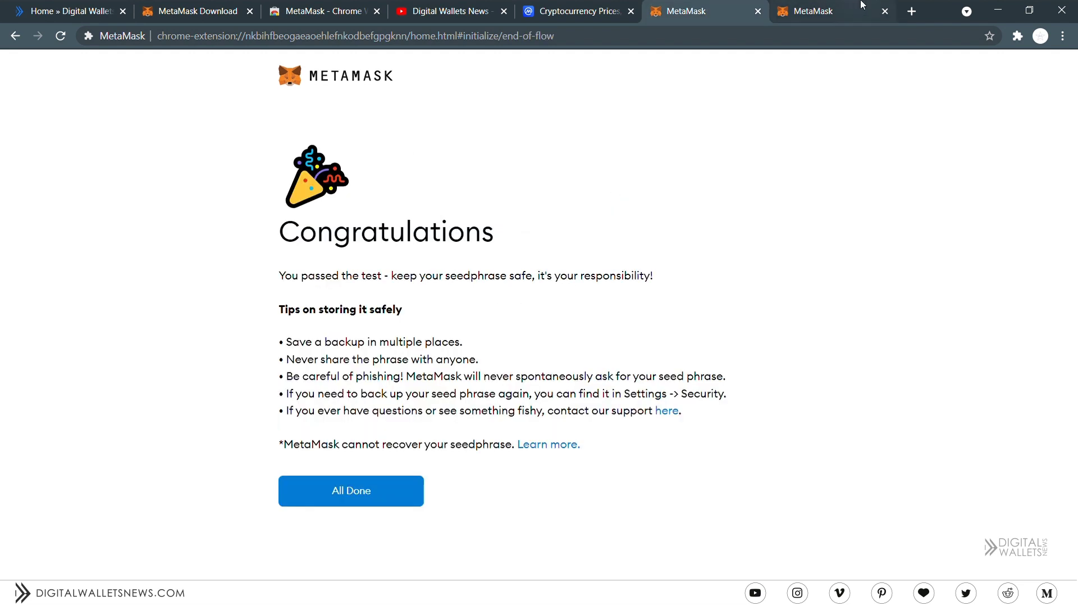
left_click(884, 11)
left_click(363, 487)
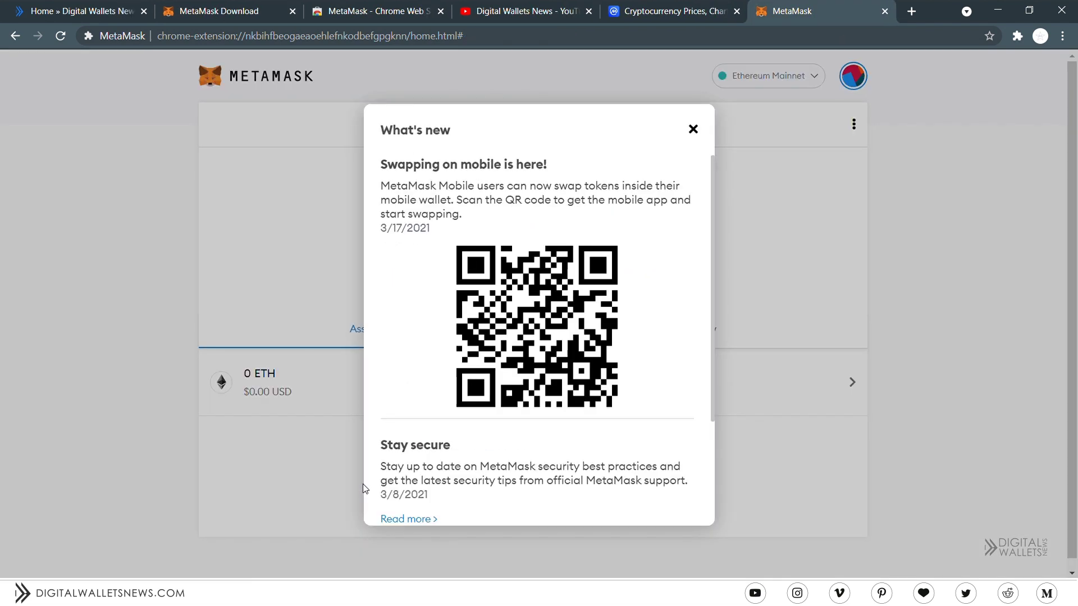
Step: Dismiss What's new and view Account 1's details with its QR code and address
left_click(1010, 108)
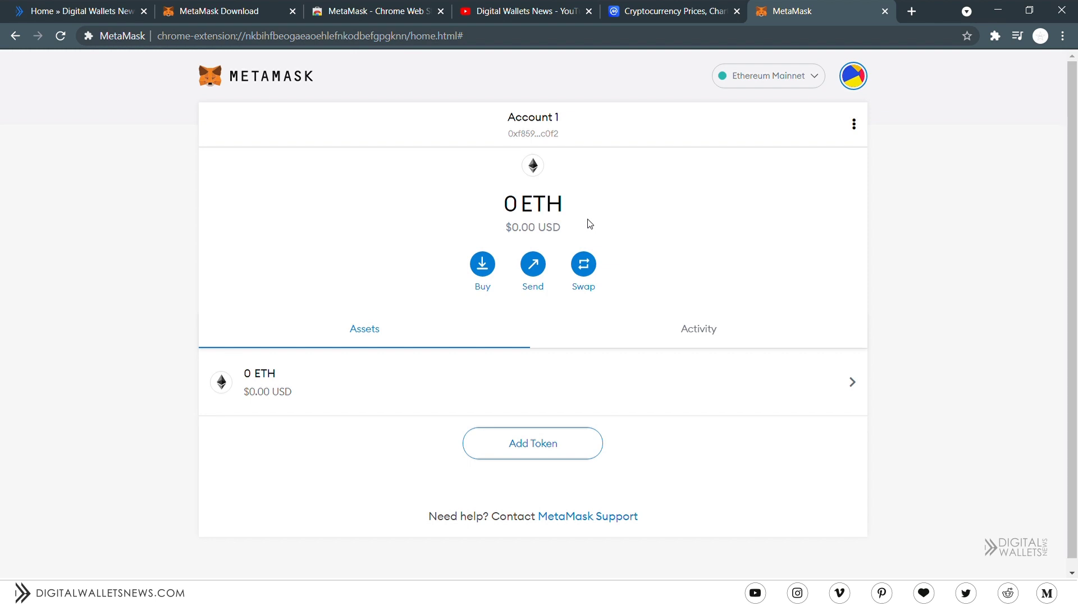
left_click(855, 126)
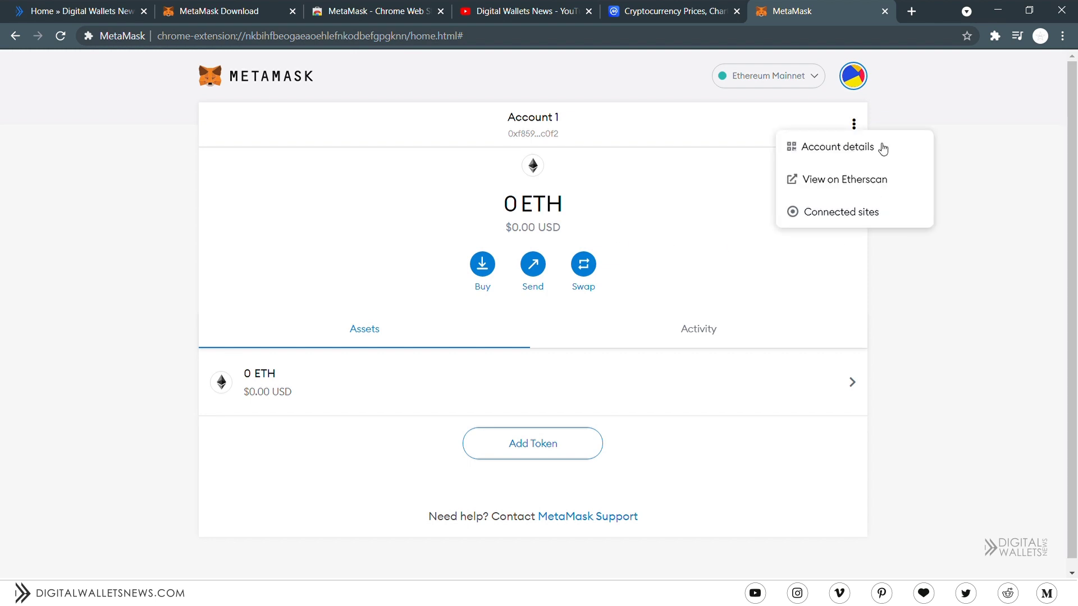
left_click(876, 150)
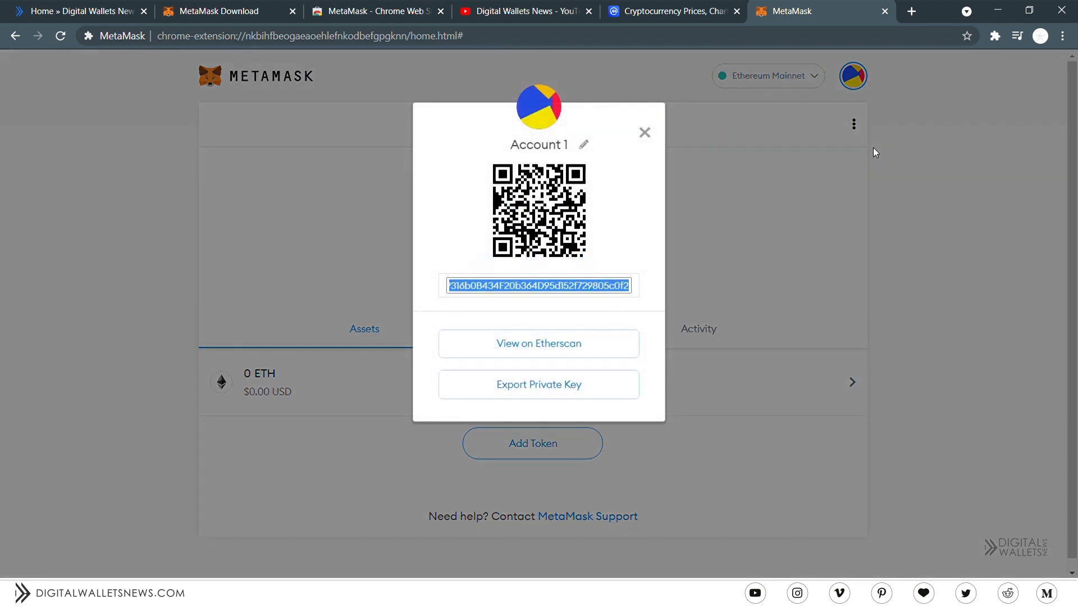
left_click(565, 286)
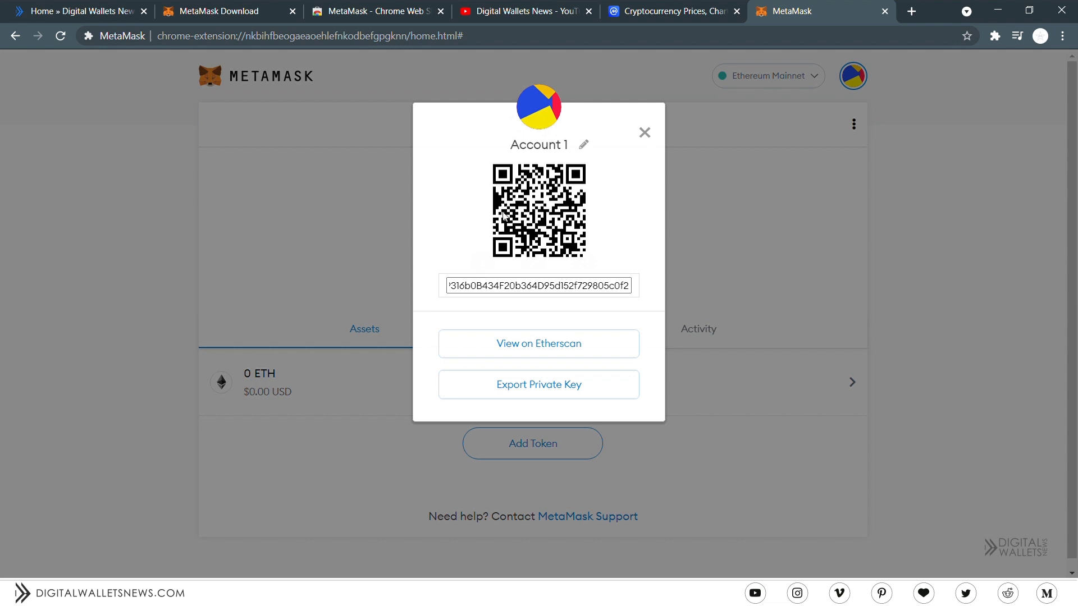
Step: Replace the name Account 1 with 'Subscribe To DWN' and save it
left_click(591, 146)
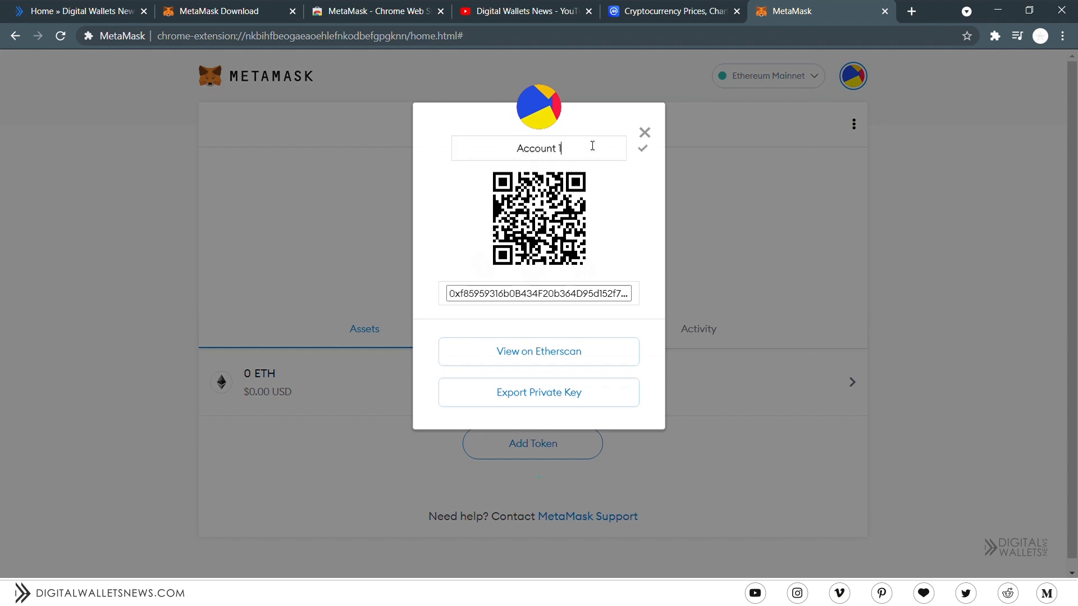
left_click_drag(590, 151, 435, 137)
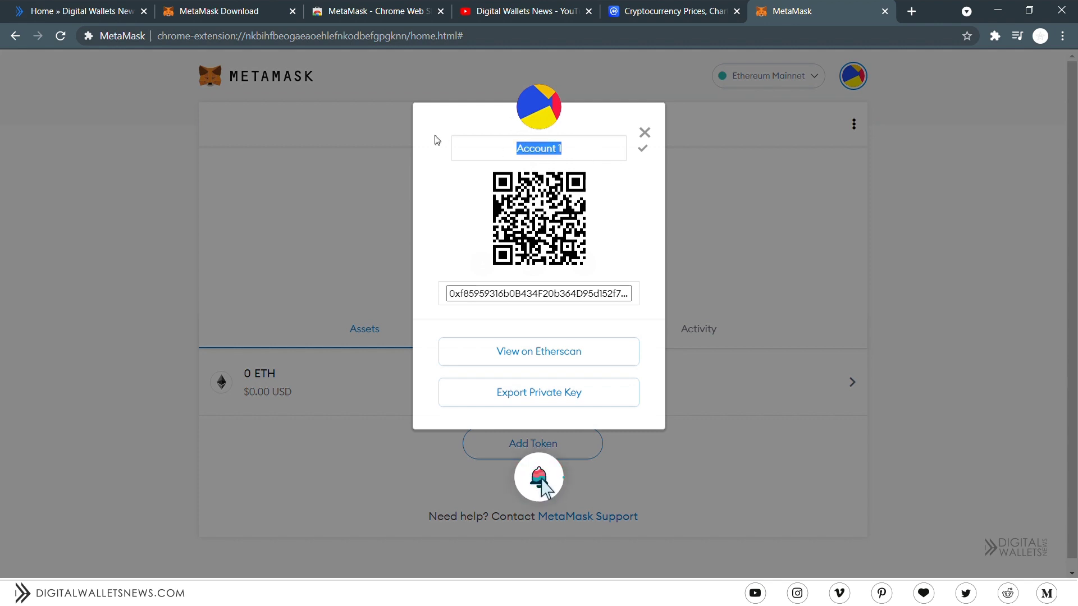
type("Subscribe To DWN")
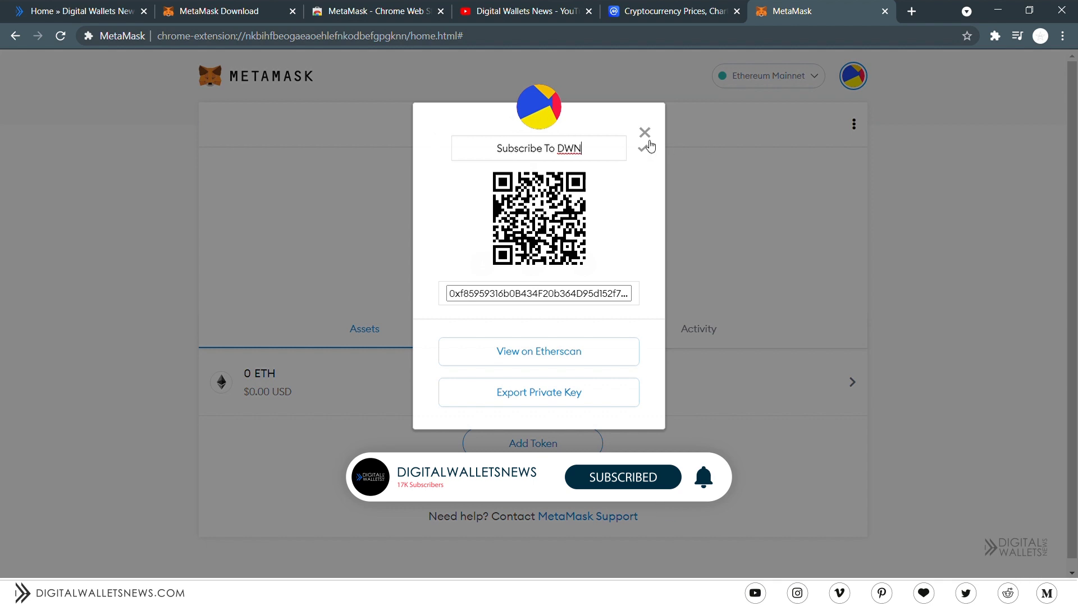
left_click(645, 150)
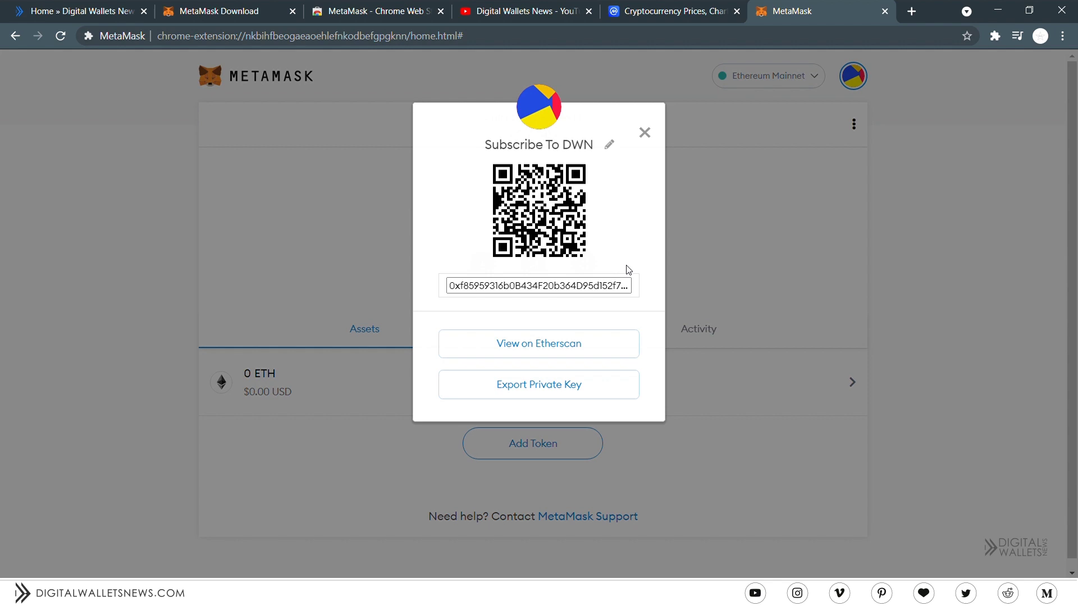
Step: Reveal the account's private key using the wallet password, then close the view with Done
left_click(564, 384)
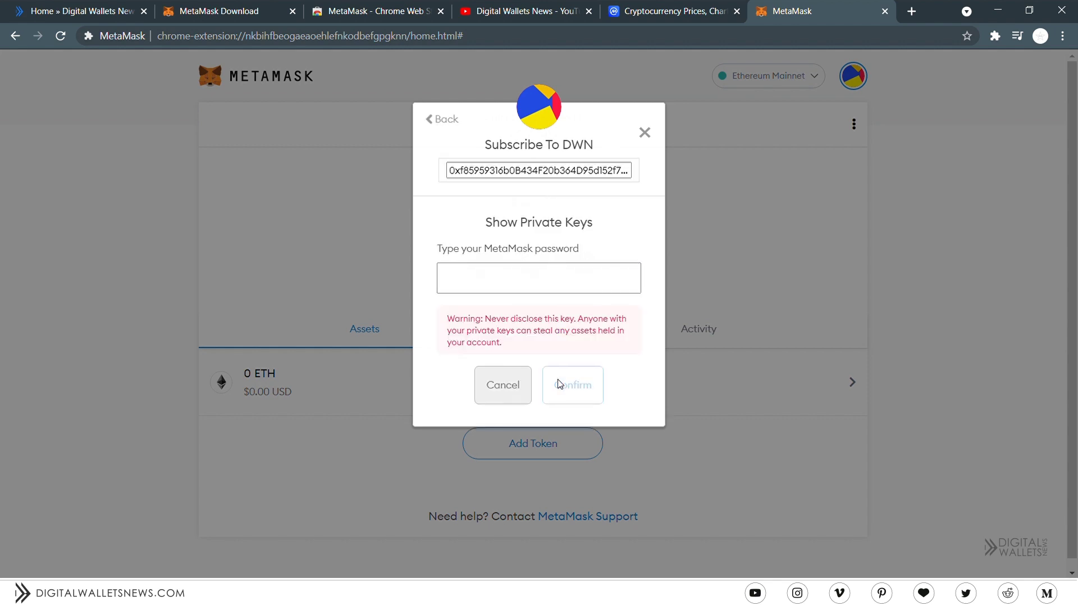
left_click(525, 280)
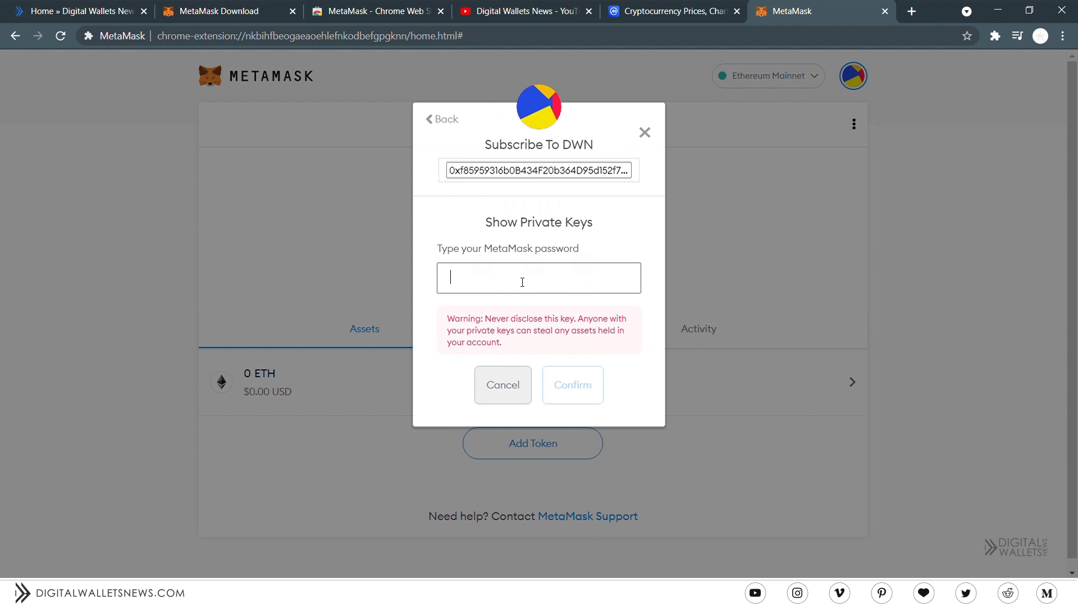
type("•••••••••••••••")
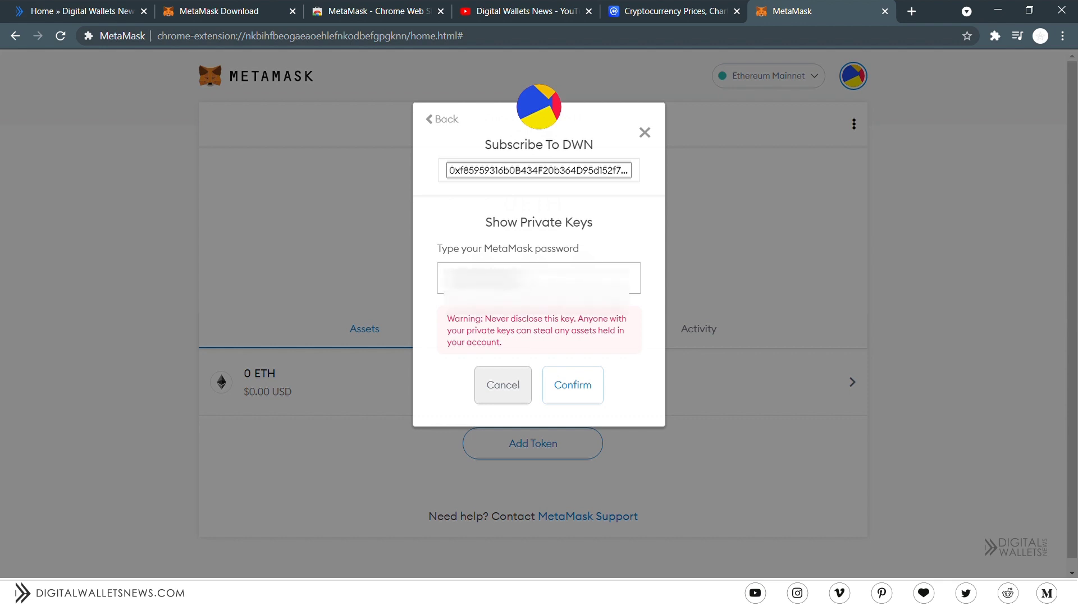
left_click(573, 393)
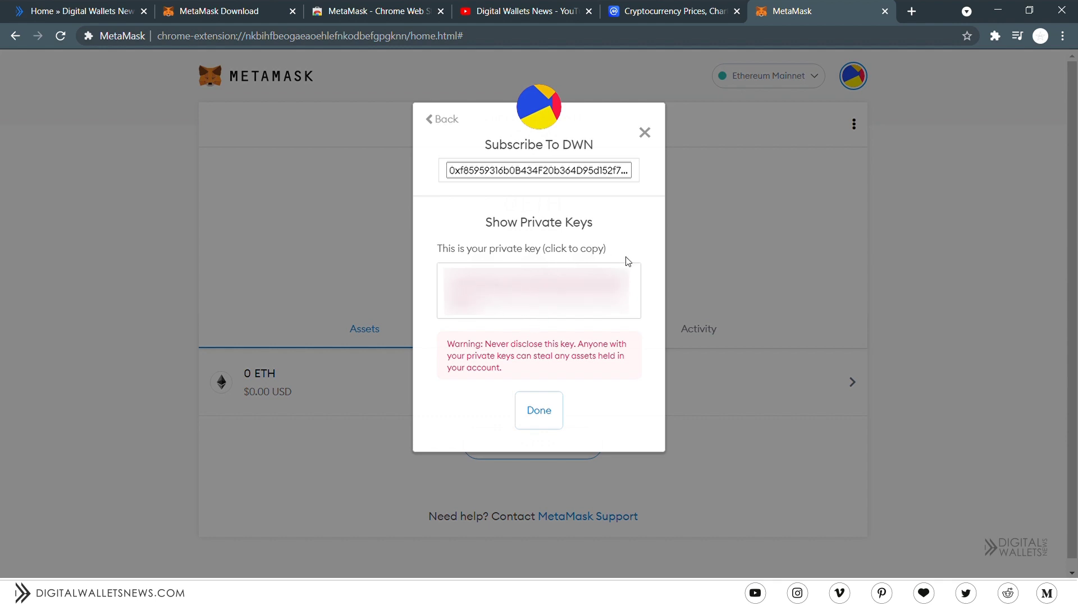
left_click(540, 414)
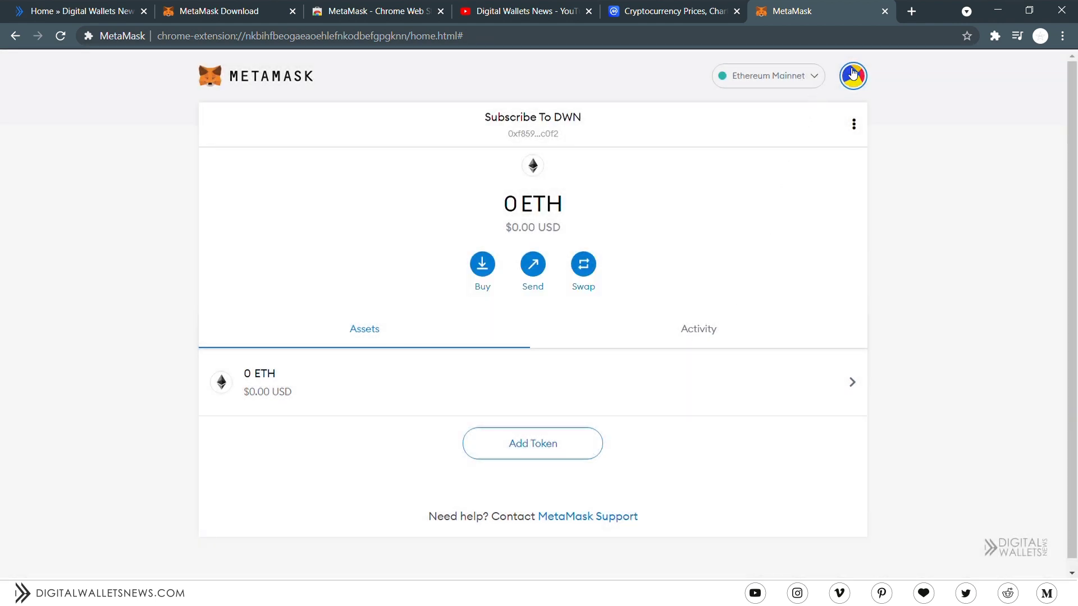
Step: Browse the Import Account and Hardware options (Trezor, Ledger), then return to the Create tab
left_click(853, 76)
left_click(702, 251)
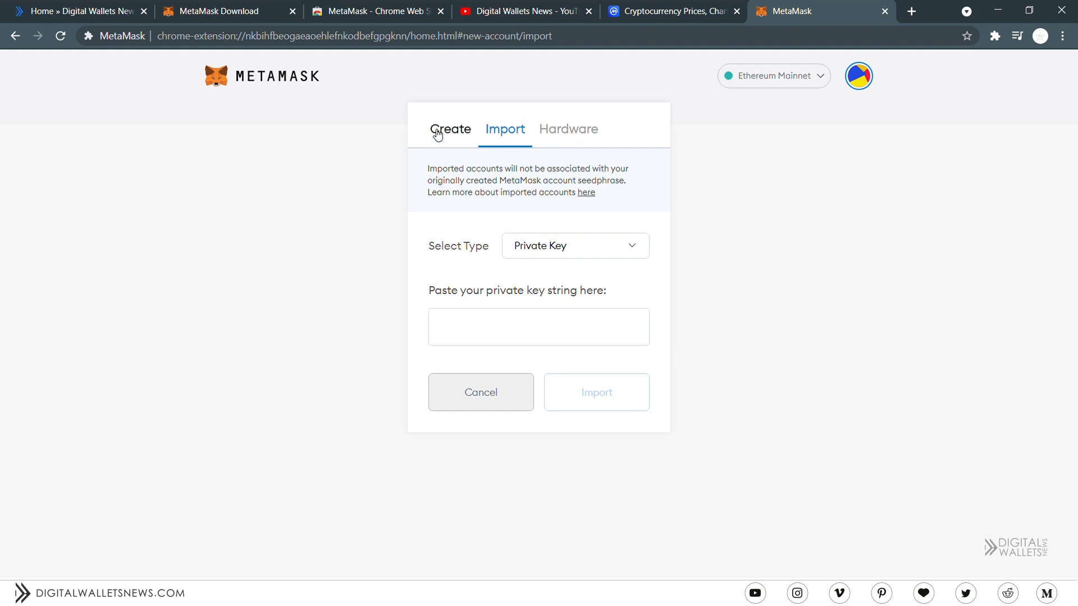
left_click(568, 141)
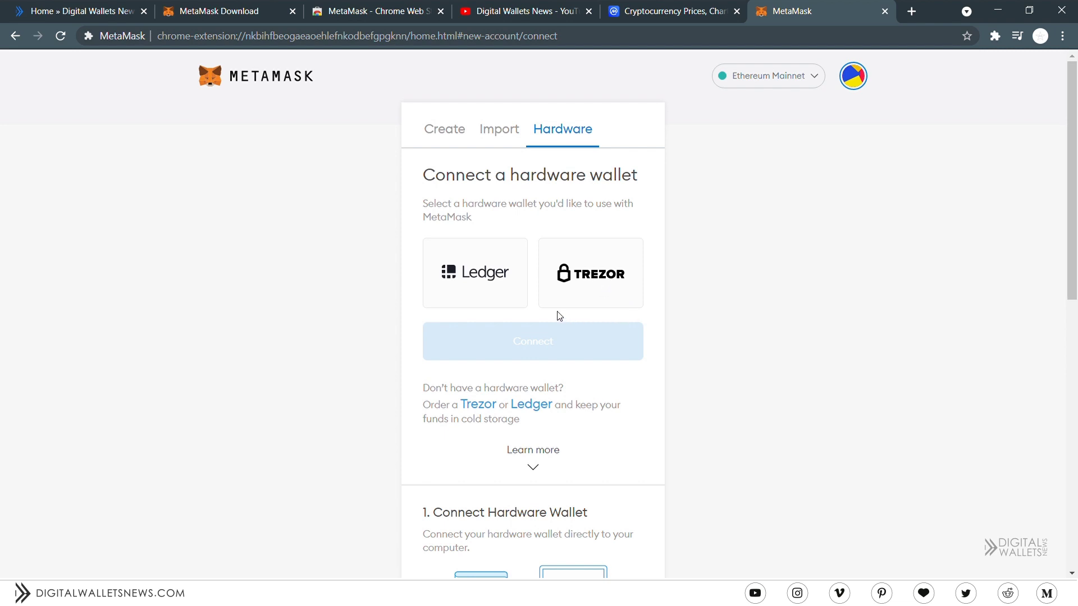
left_click(596, 277)
left_click(480, 281)
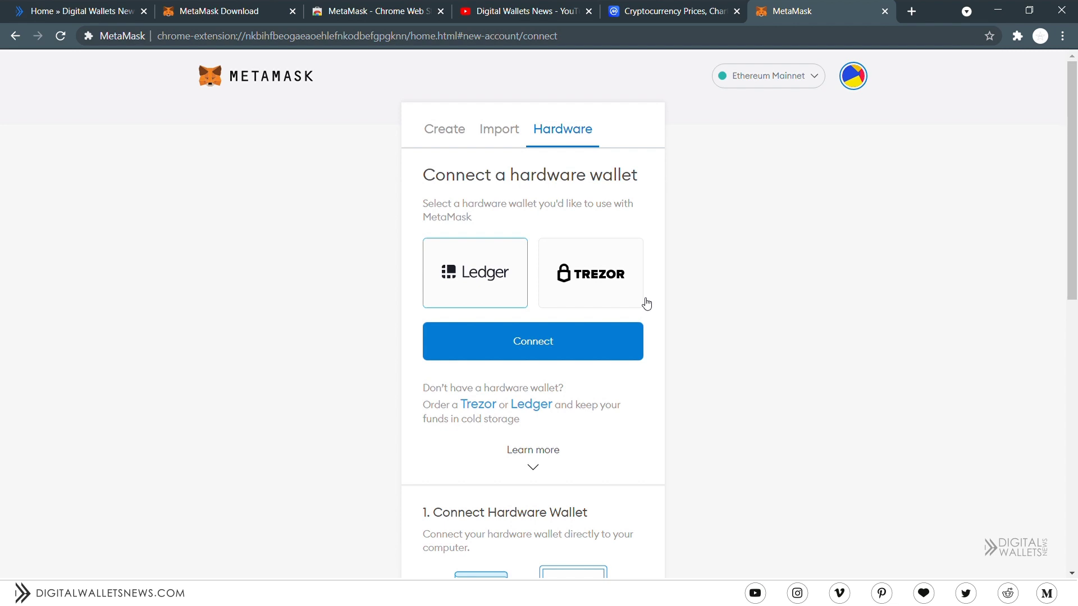
left_click(423, 114)
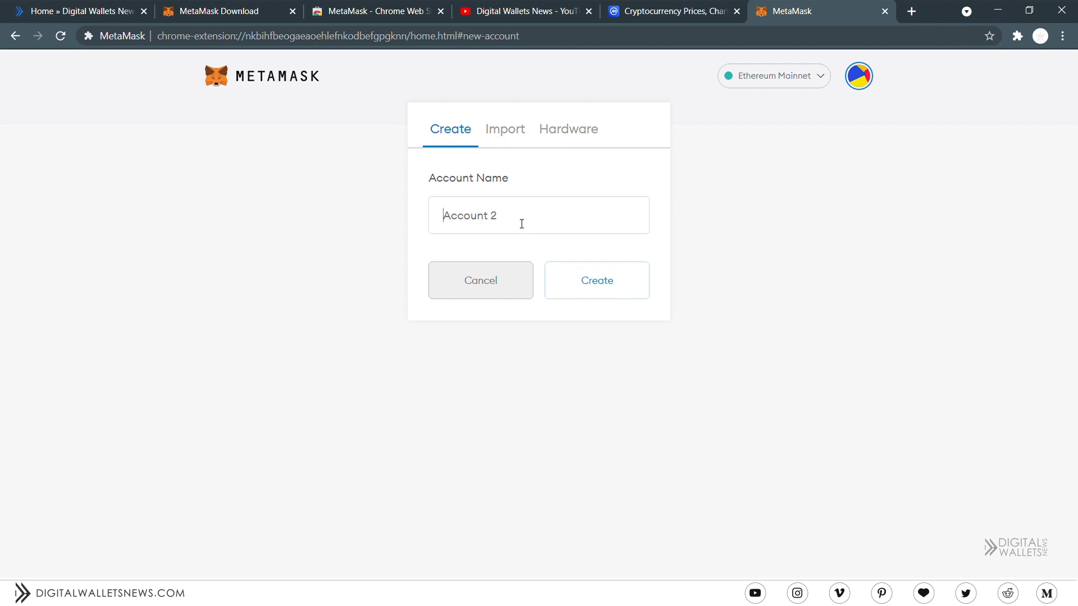
Step: Create an account named 'Like This Video', then switch back to Subscribe To DWN
type("Like Thi")
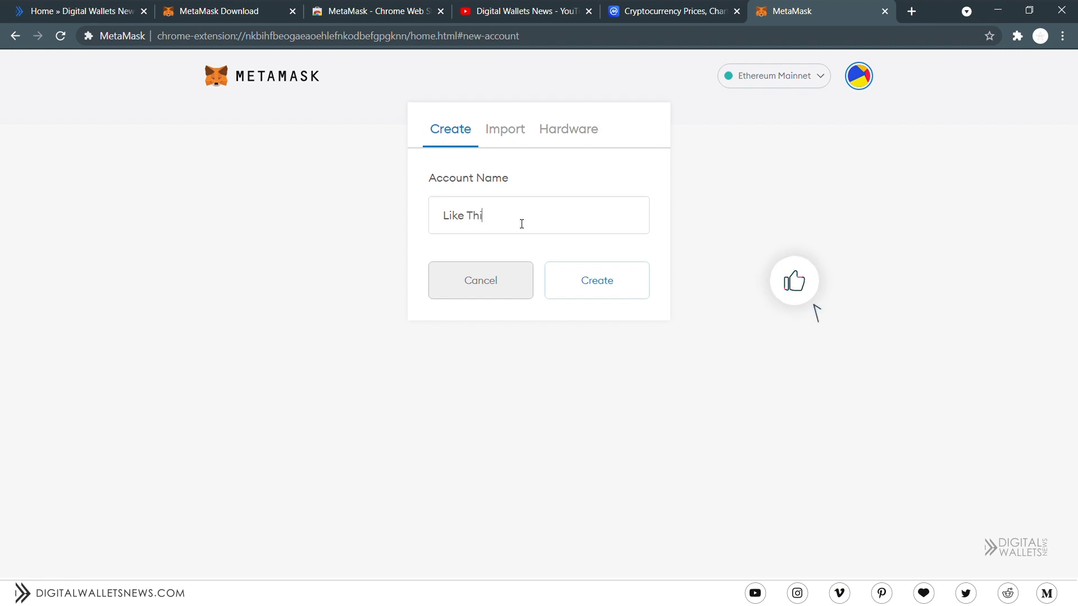
type("s Vide")
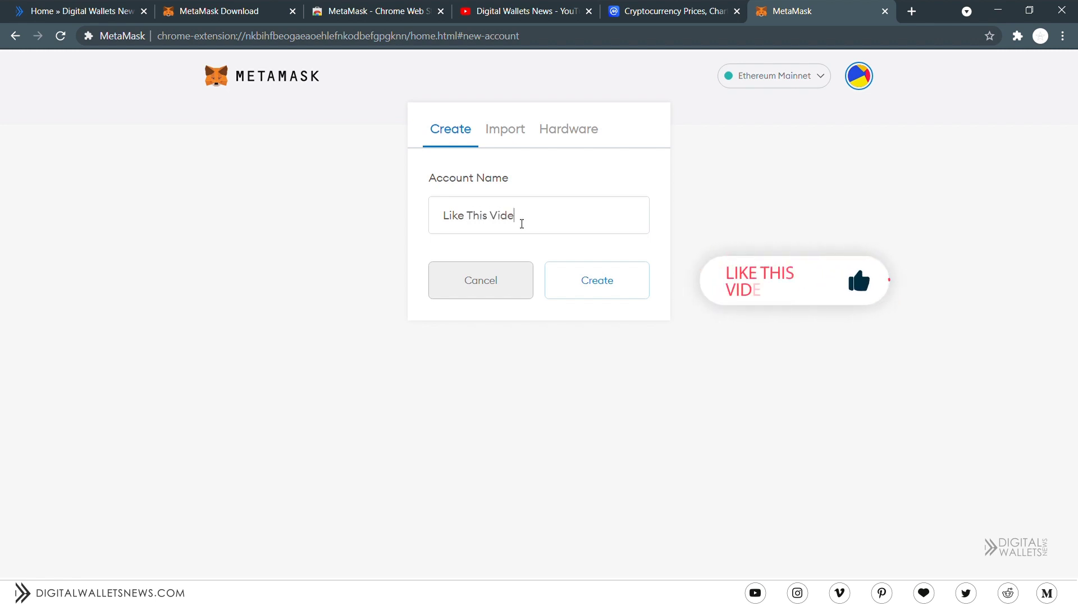
type("o")
left_click(592, 291)
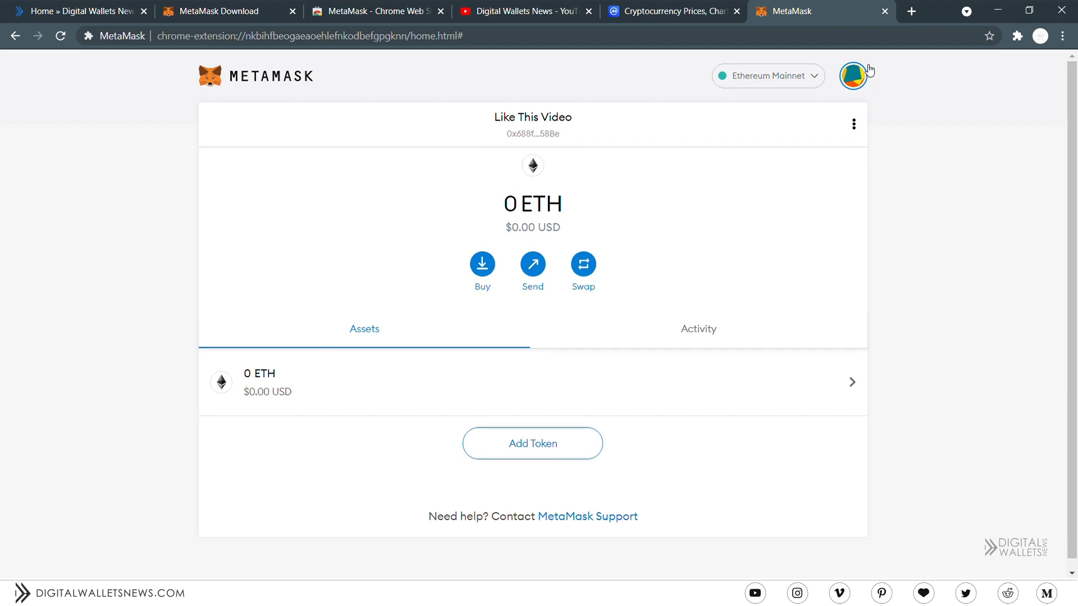
left_click(851, 80)
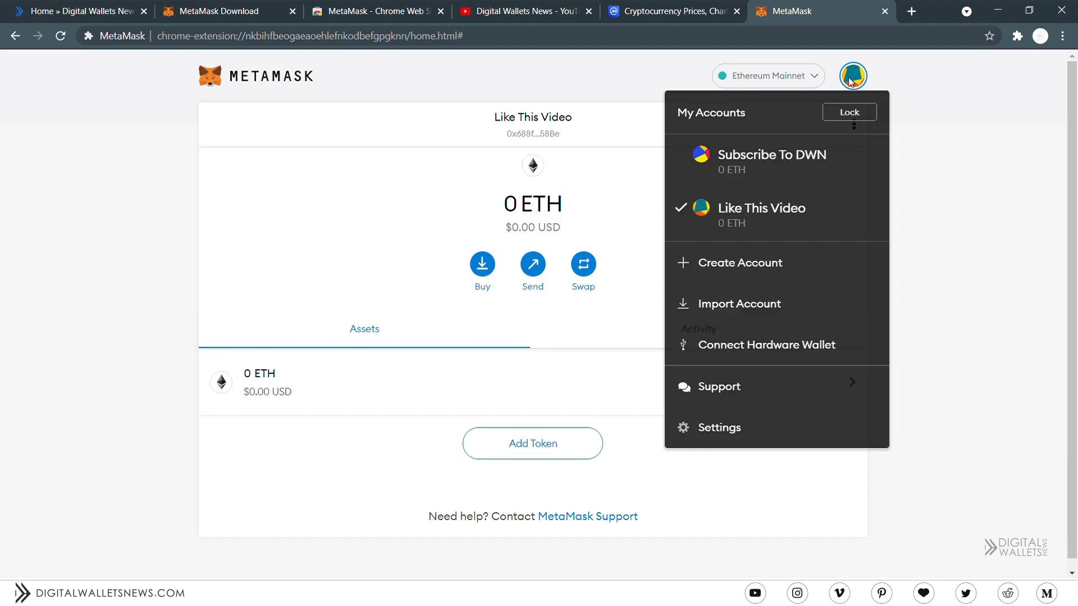
left_click(786, 172)
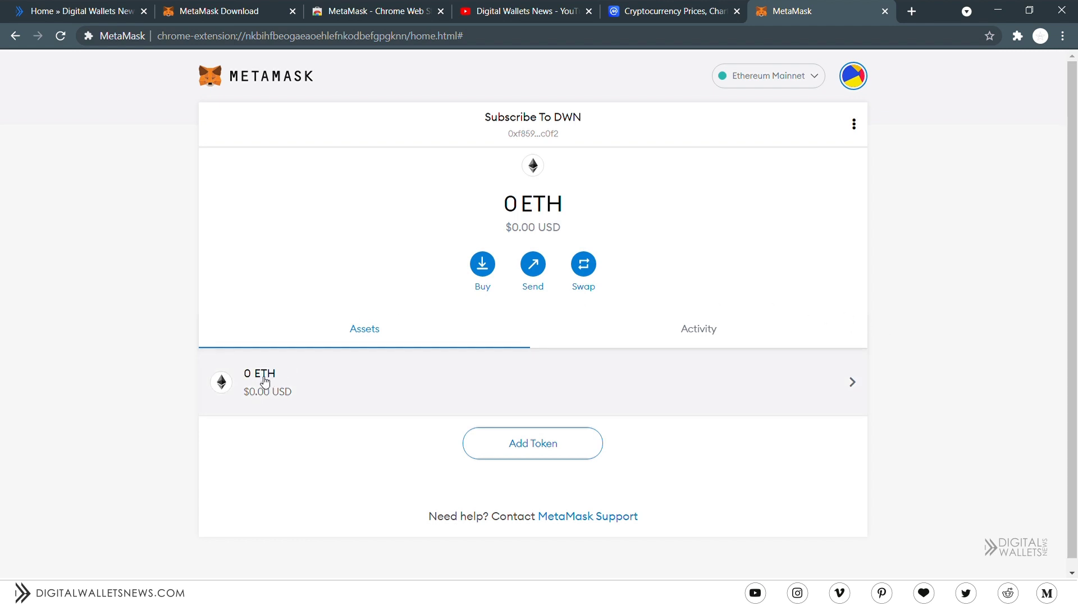
left_click(480, 279)
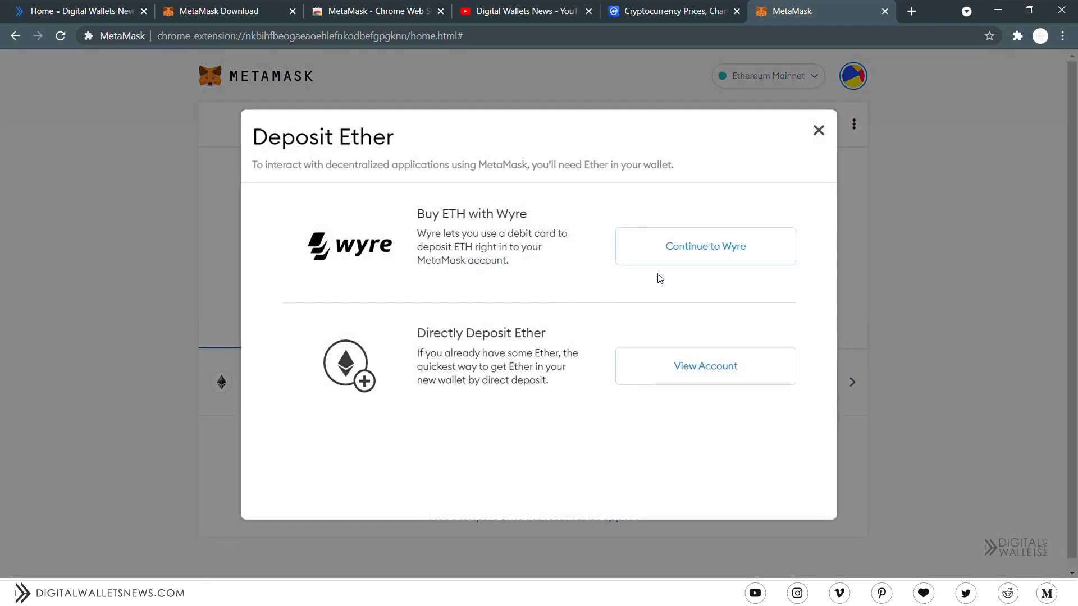
left_click(681, 368)
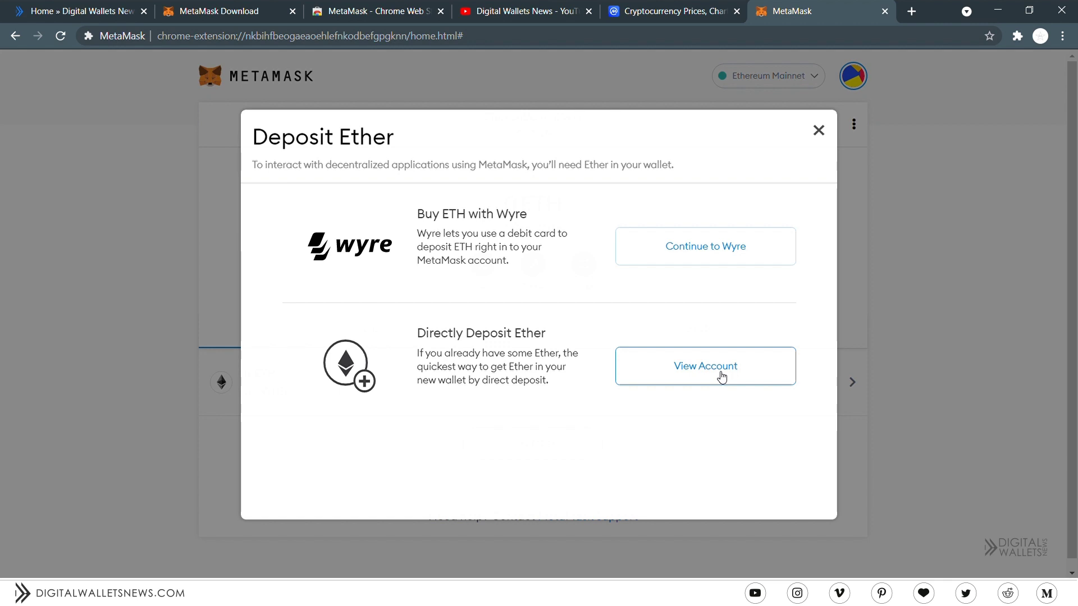
left_click(819, 131)
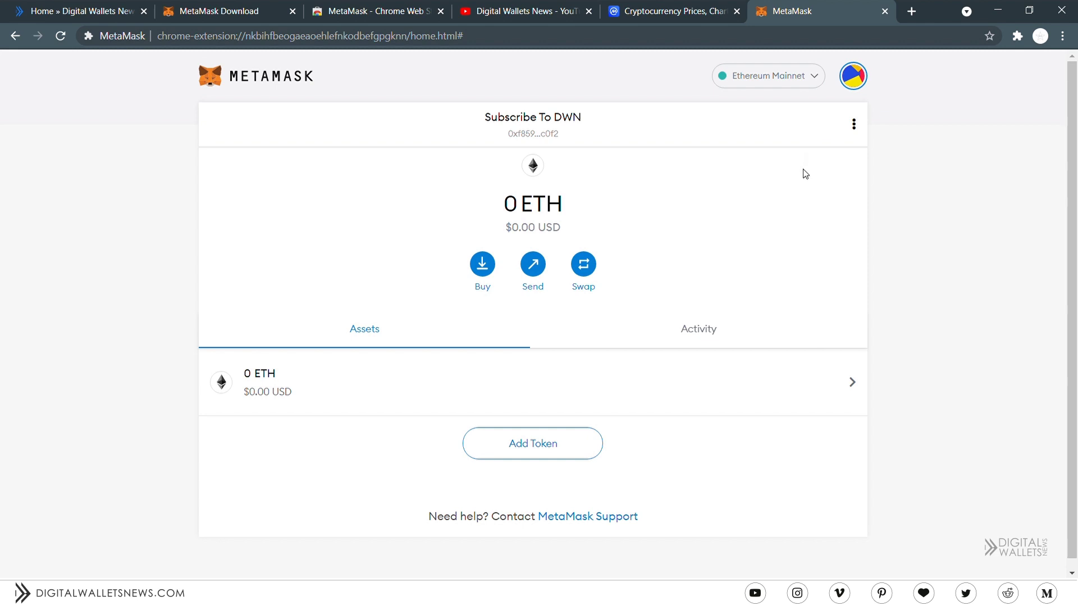
Step: Address an ETH send to the Like This Video account, glancing at the gas article tab
left_click(549, 286)
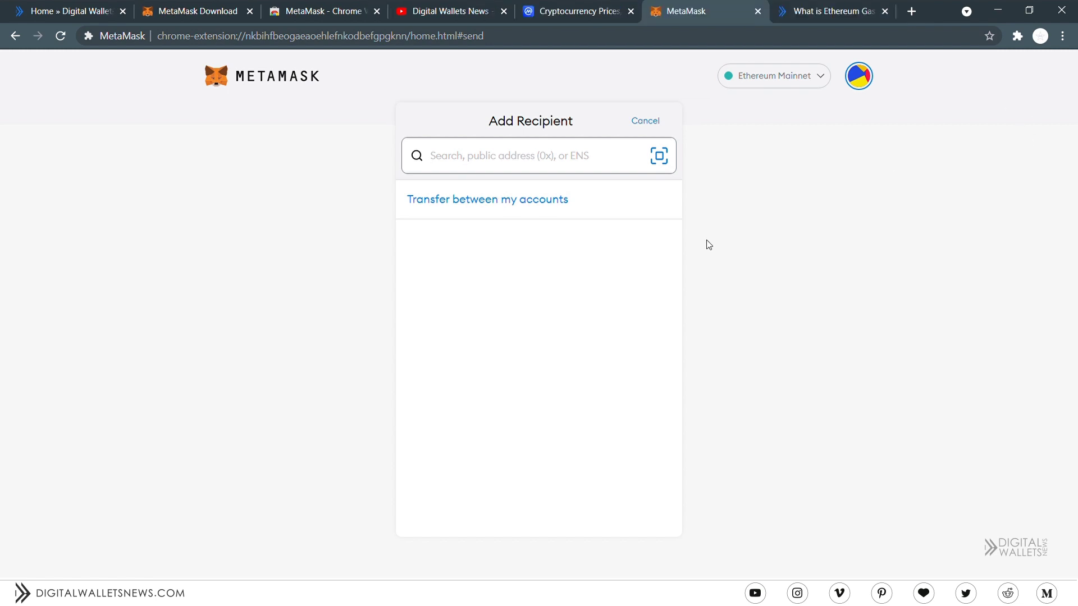
left_click(559, 203)
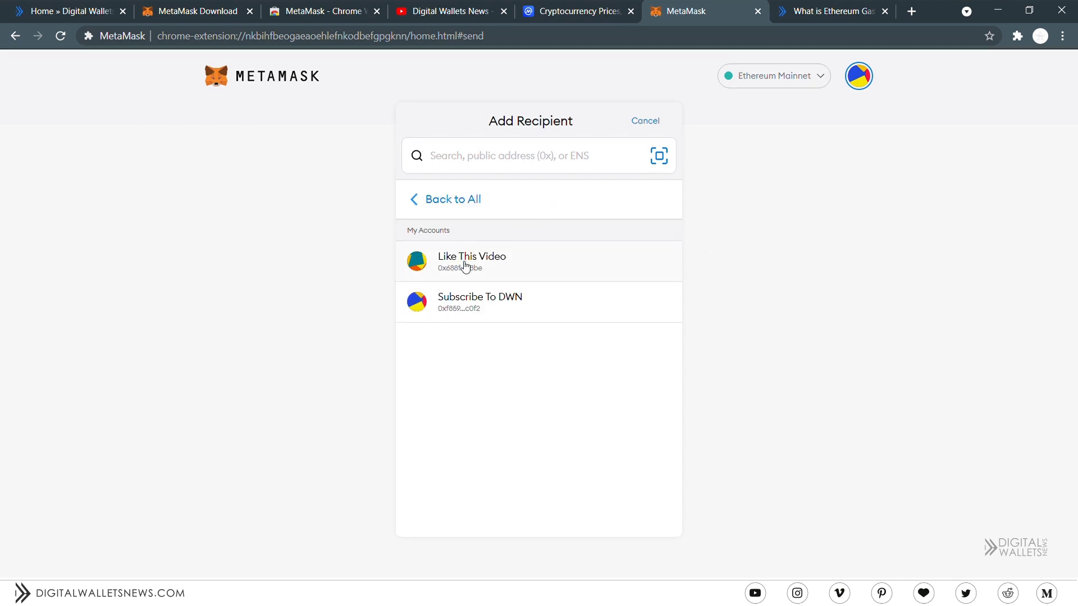
left_click(482, 271)
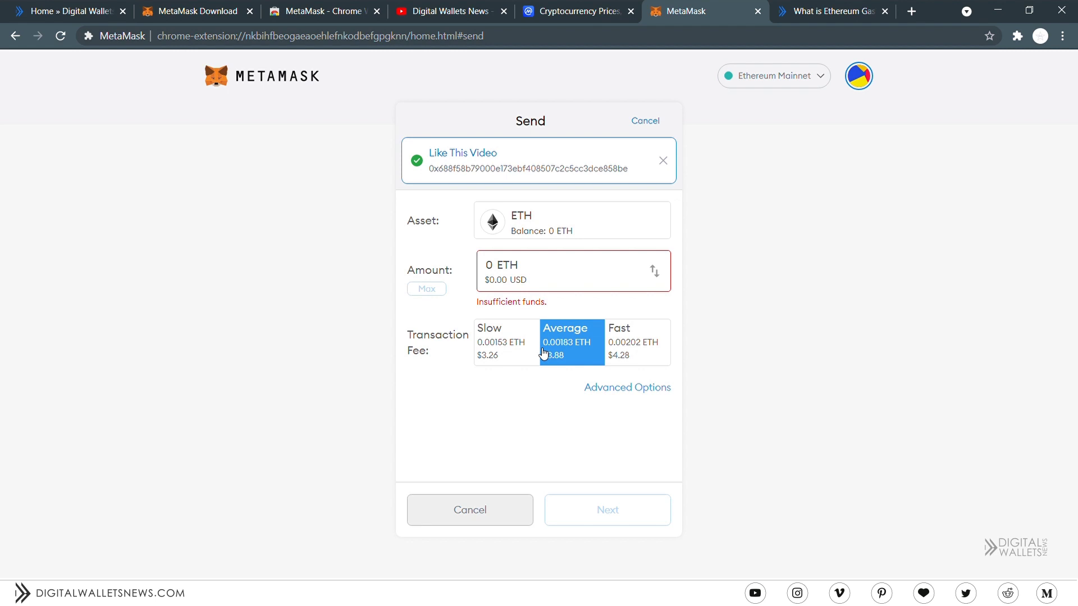
left_click(788, 7)
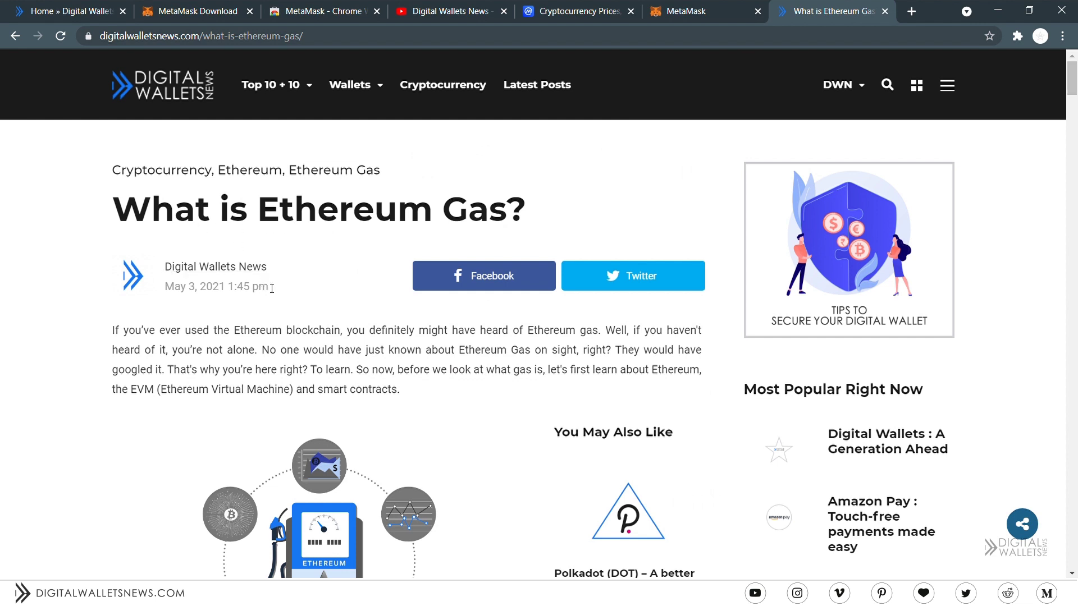
left_click(669, 5)
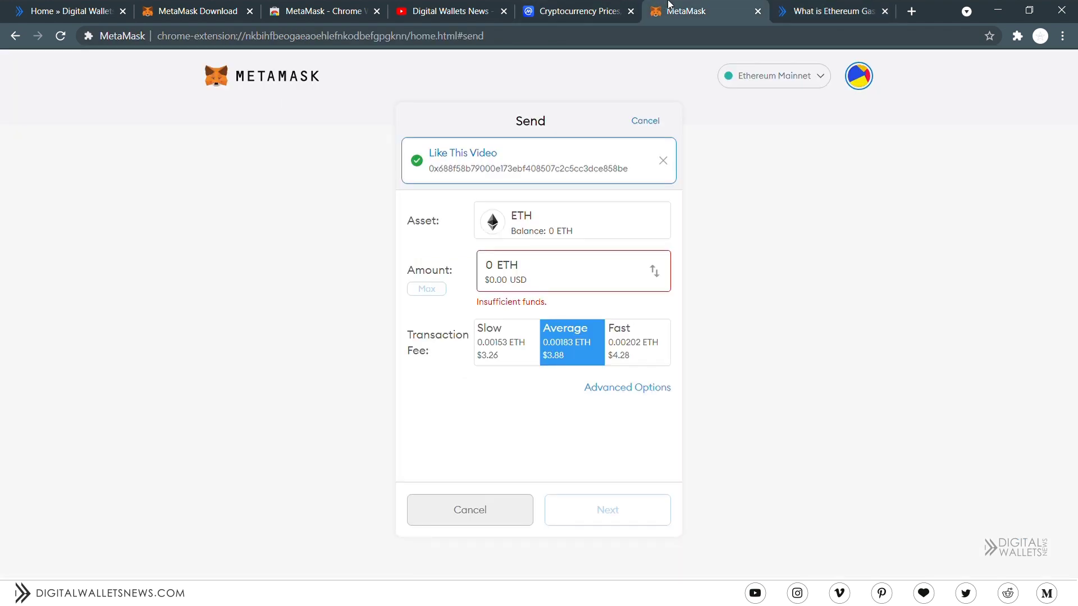
Step: Check the advanced gas settings (87 GWEI, 21000 limit), then cancel the send
left_click(619, 391)
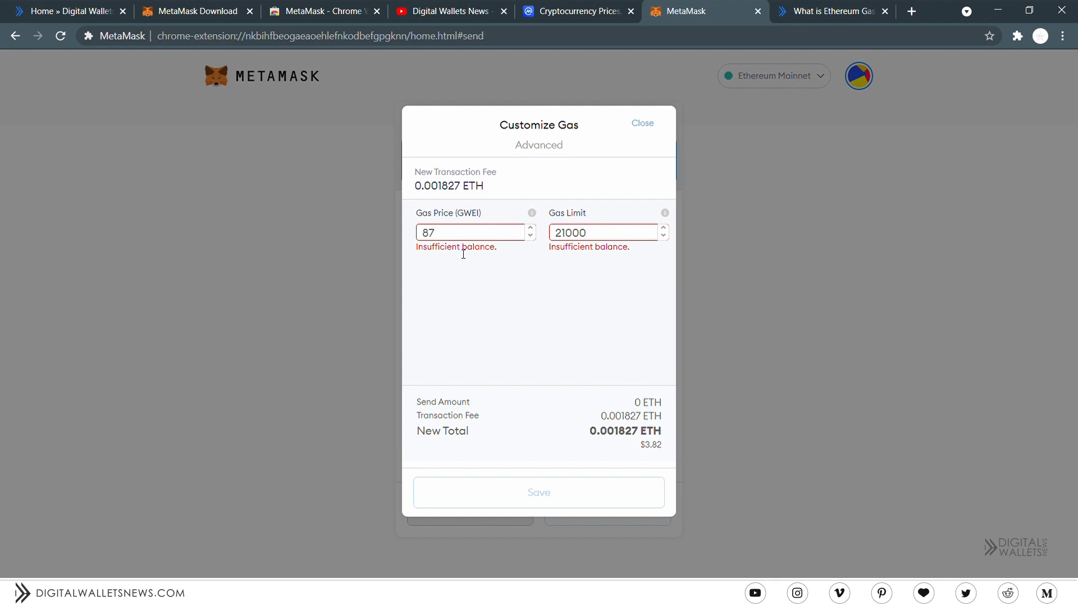
left_click(643, 124)
left_click(482, 521)
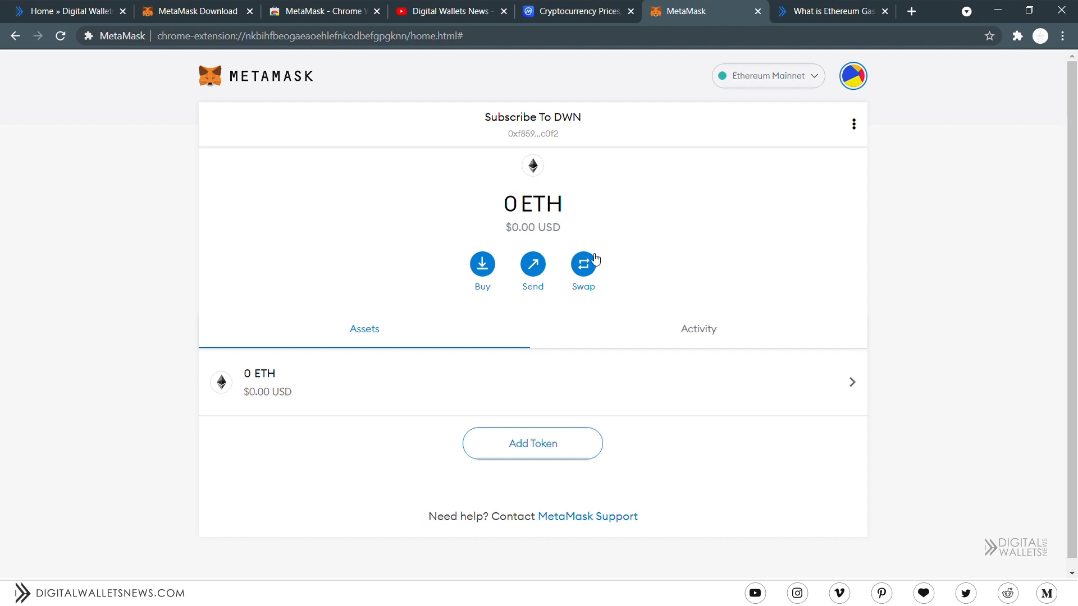
Step: Open Settings, start a new contact under Contacts, and discard it without saving
left_click(860, 83)
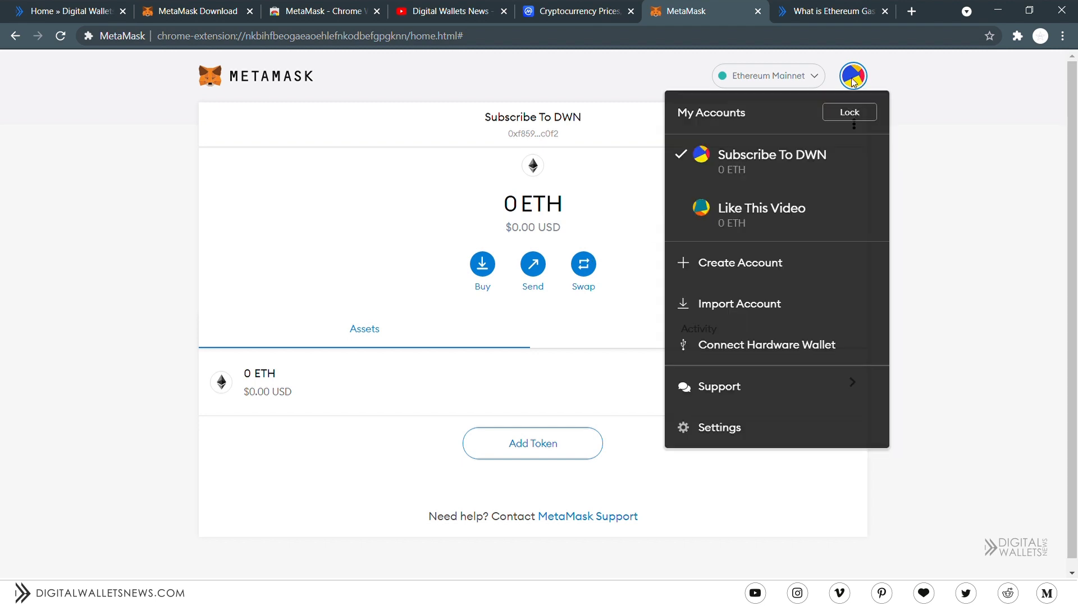
left_click(734, 428)
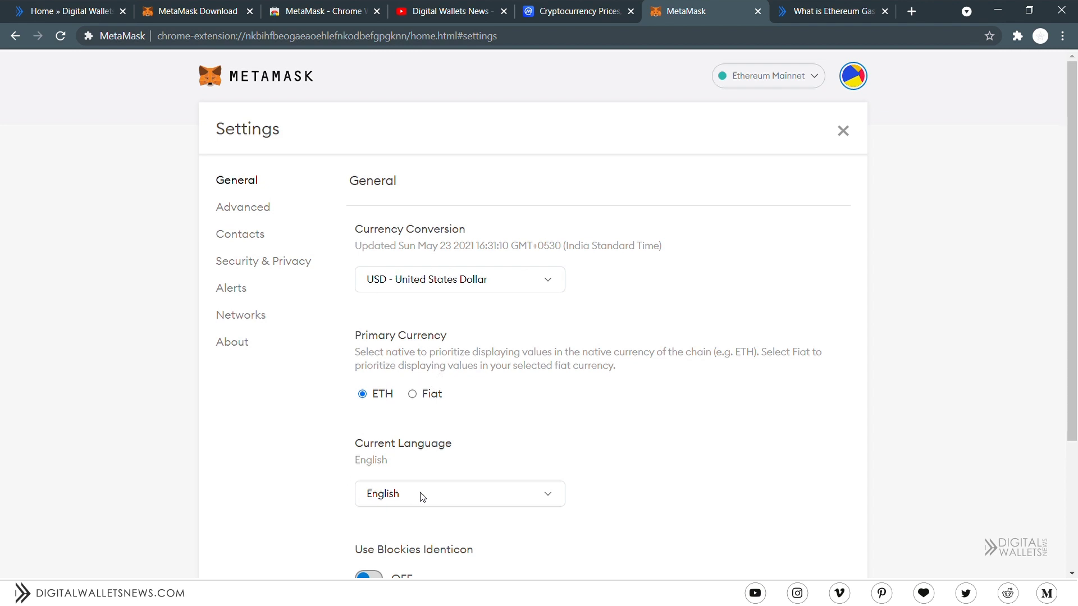
left_click(258, 236)
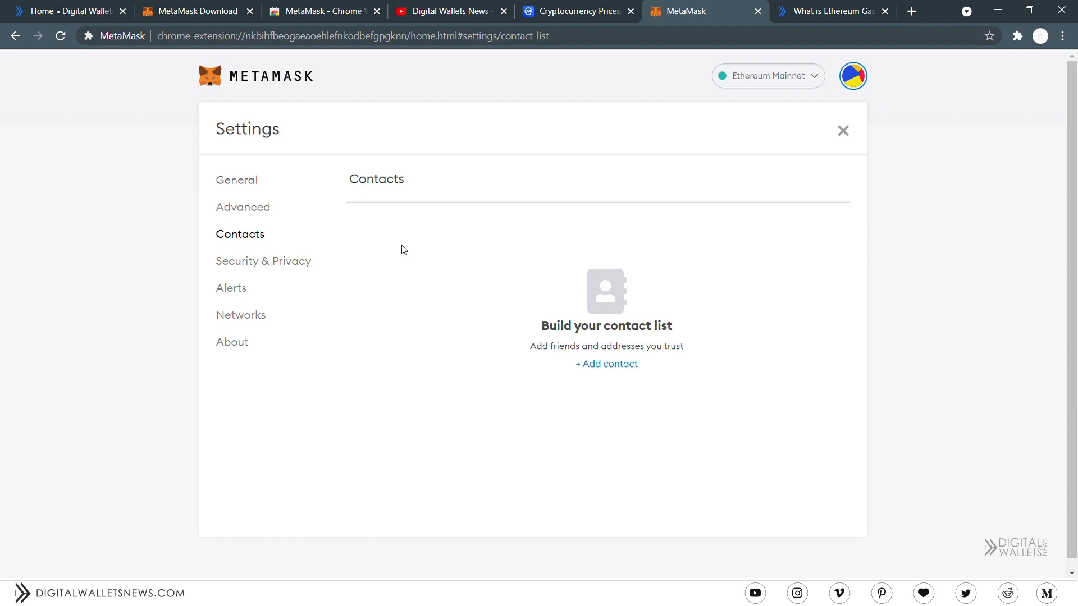
left_click(609, 365)
left_click(701, 268)
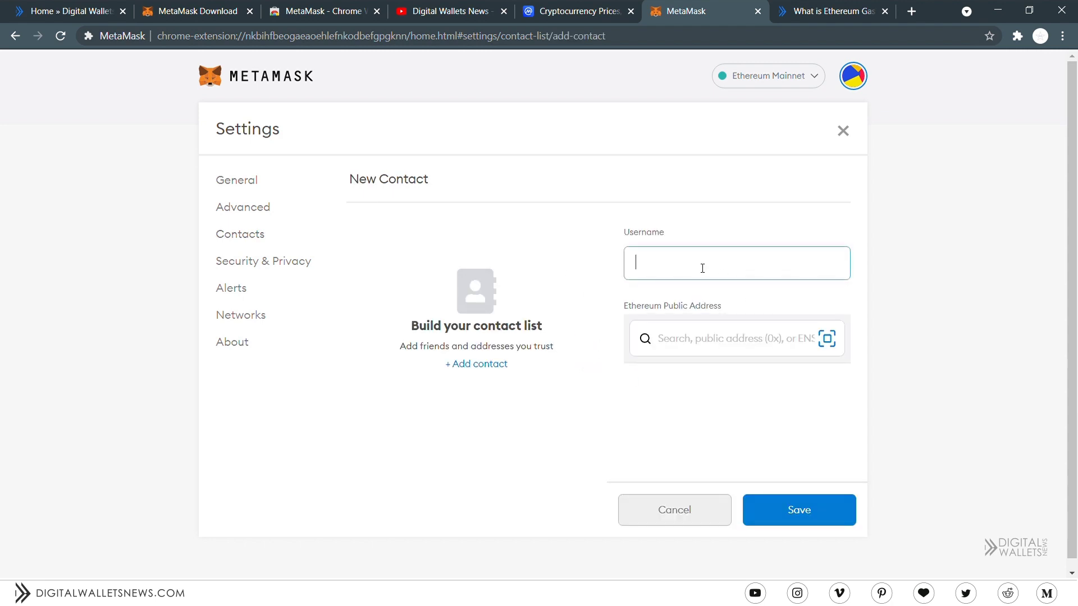
left_click(679, 342)
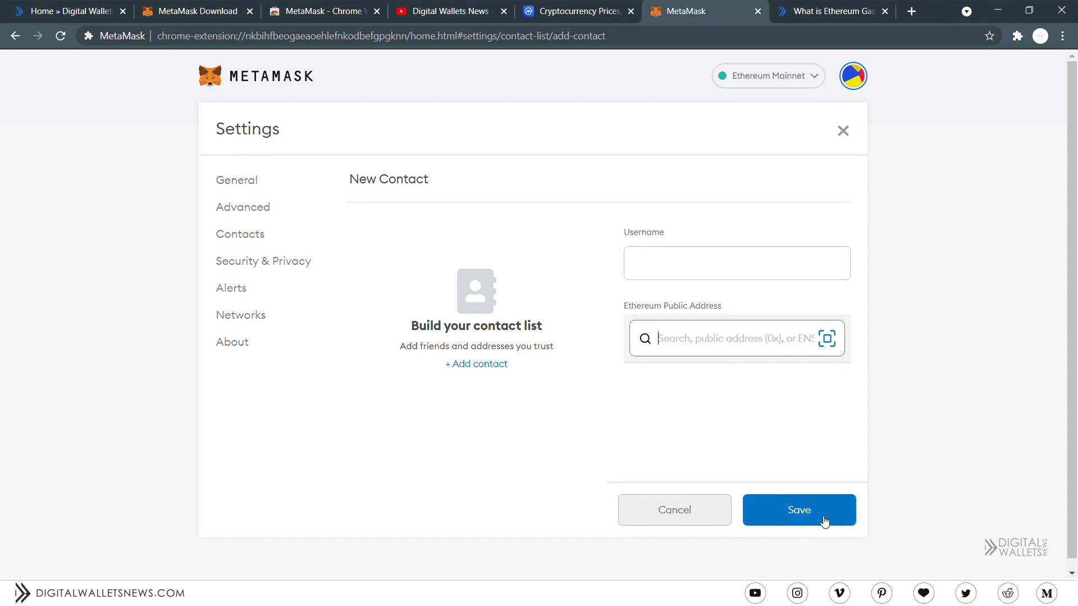
left_click(681, 512)
Step: Reveal the seed phrase from Security & Privacy with the wallet password, then close it
left_click(267, 271)
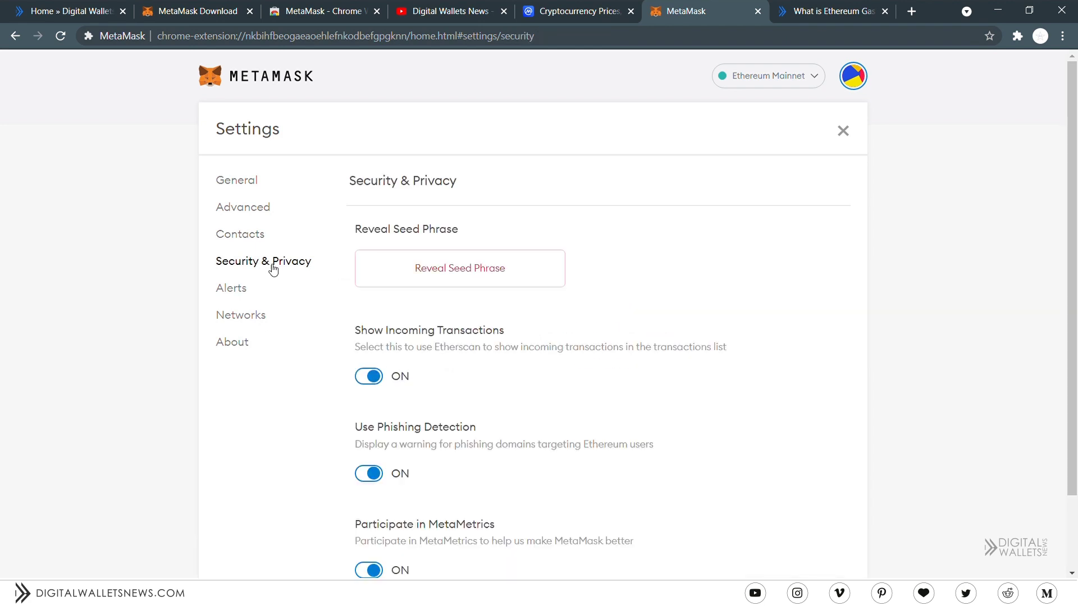
left_click(471, 268)
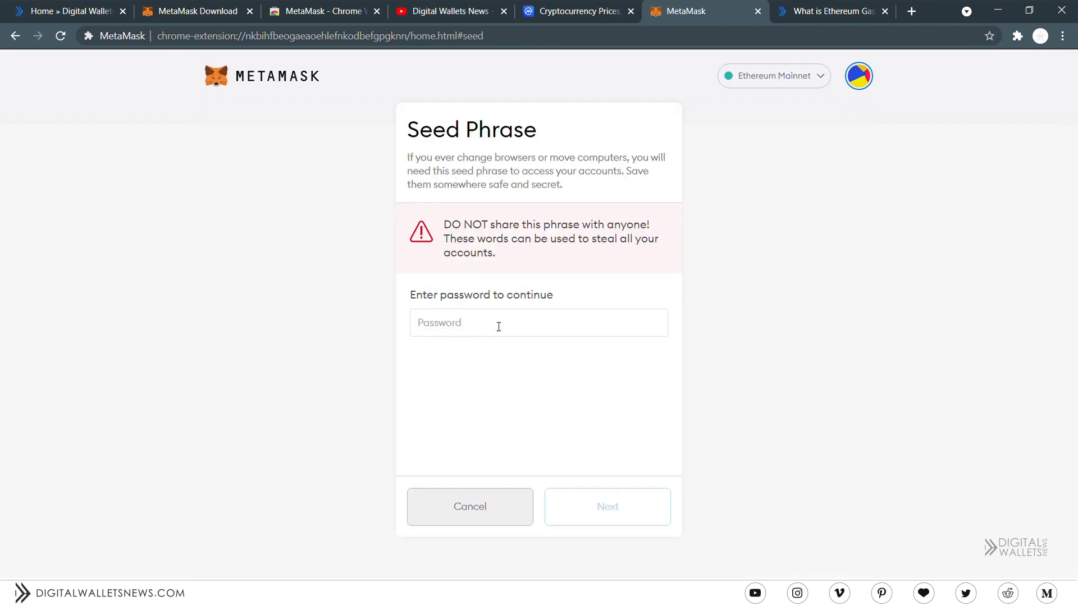
type("••••••••••••••••")
left_click(593, 502)
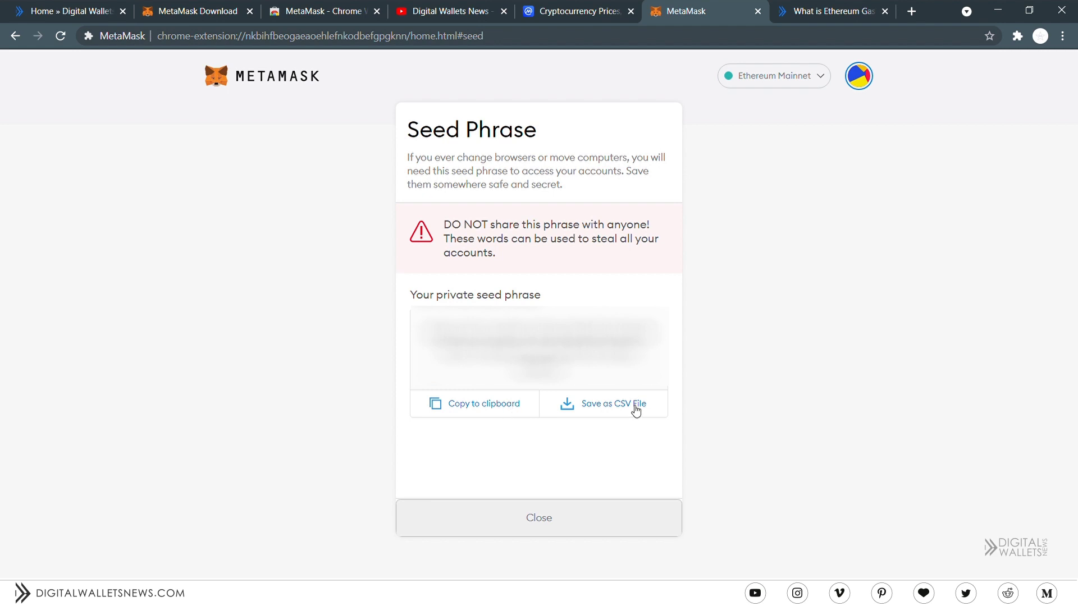
left_click(516, 531)
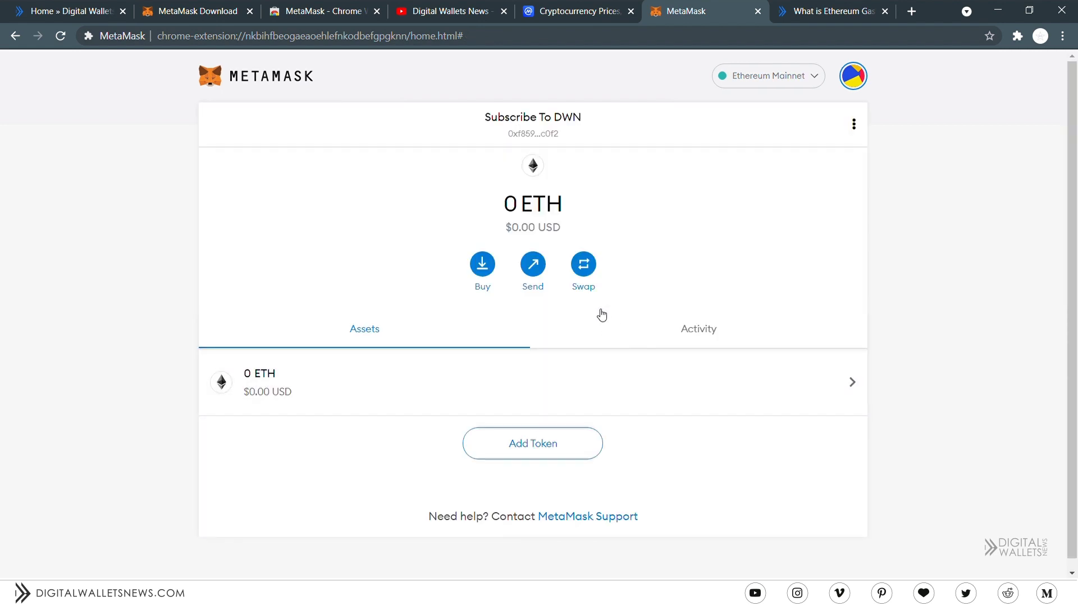
left_click(863, 80)
left_click(761, 418)
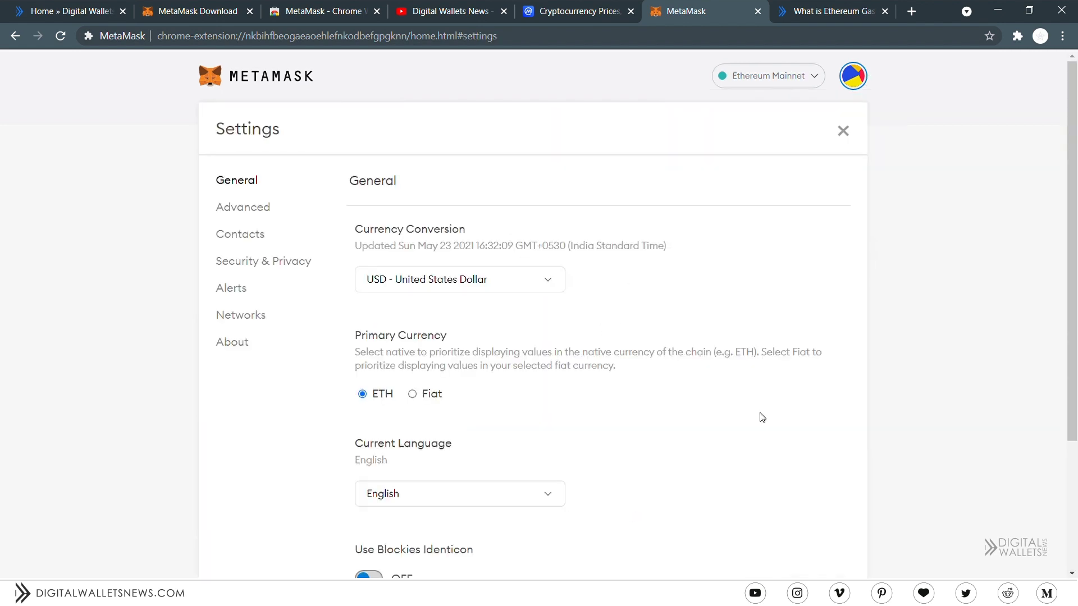
left_click(273, 266)
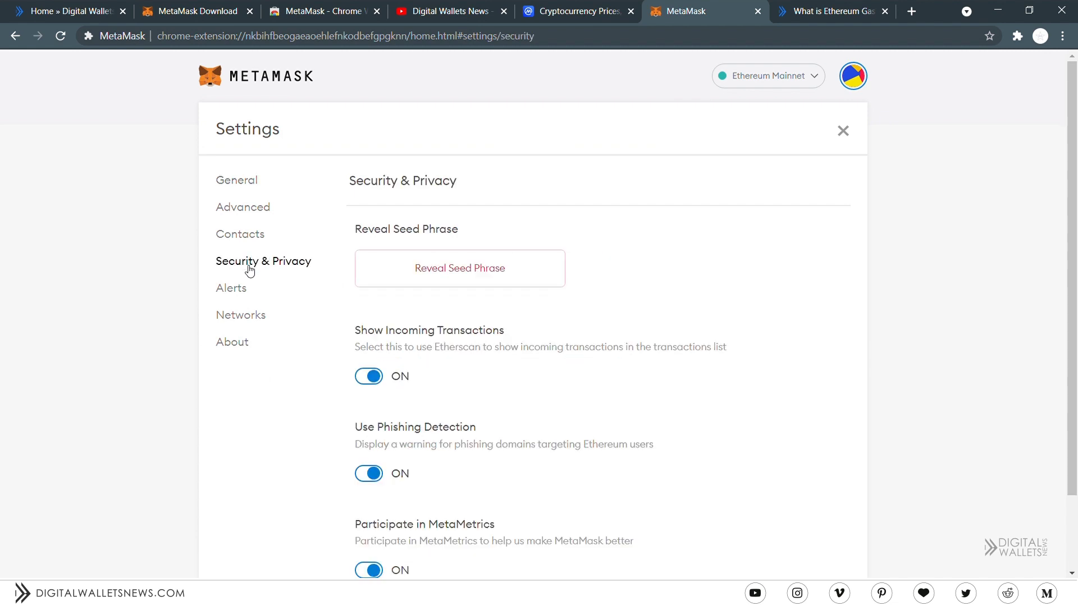
left_click(252, 316)
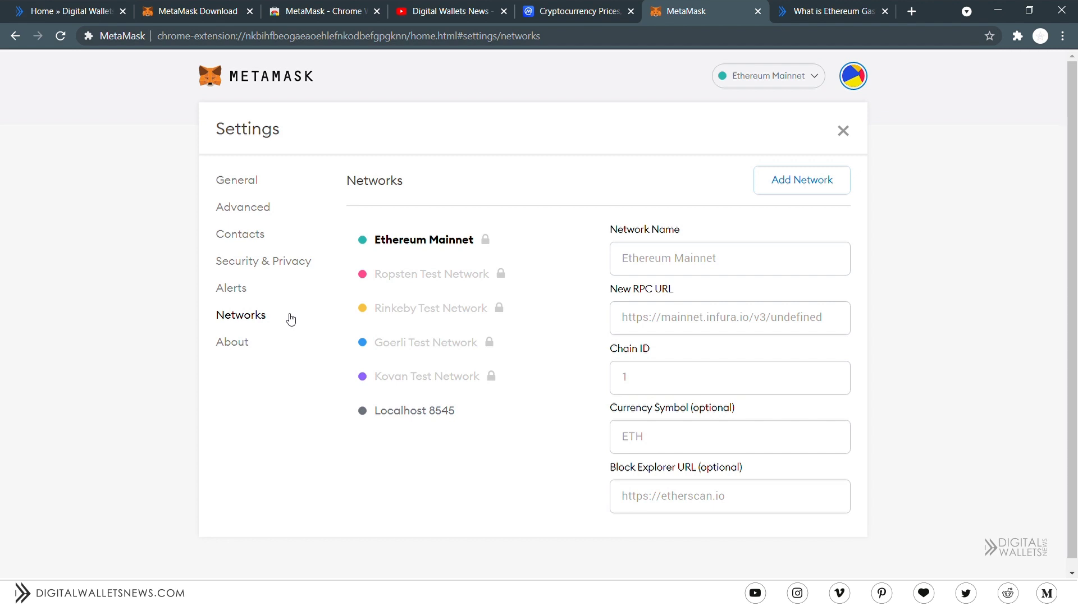
left_click(233, 347)
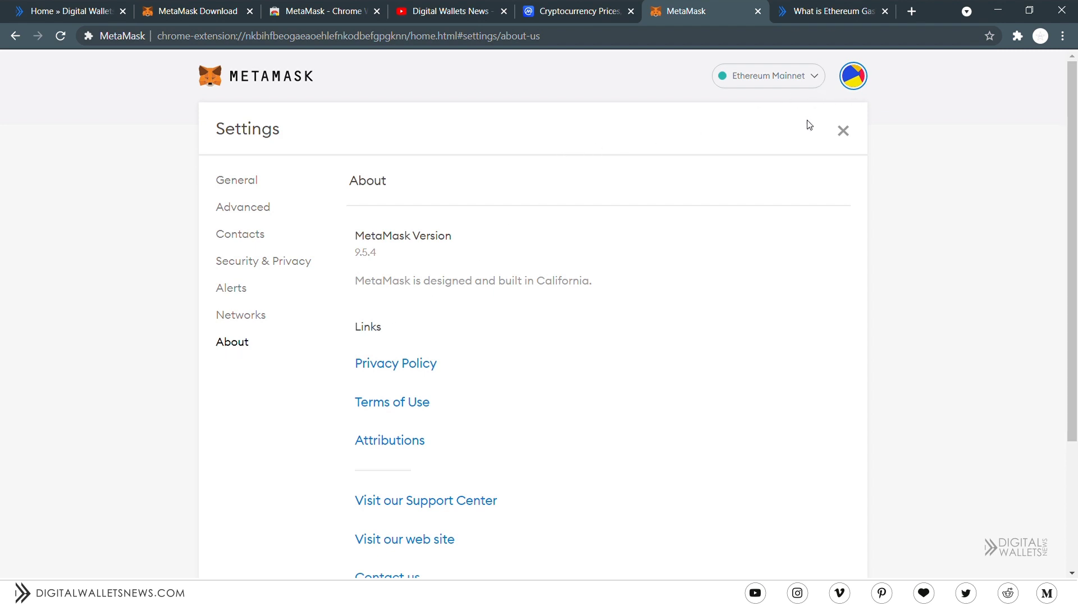
left_click(842, 132)
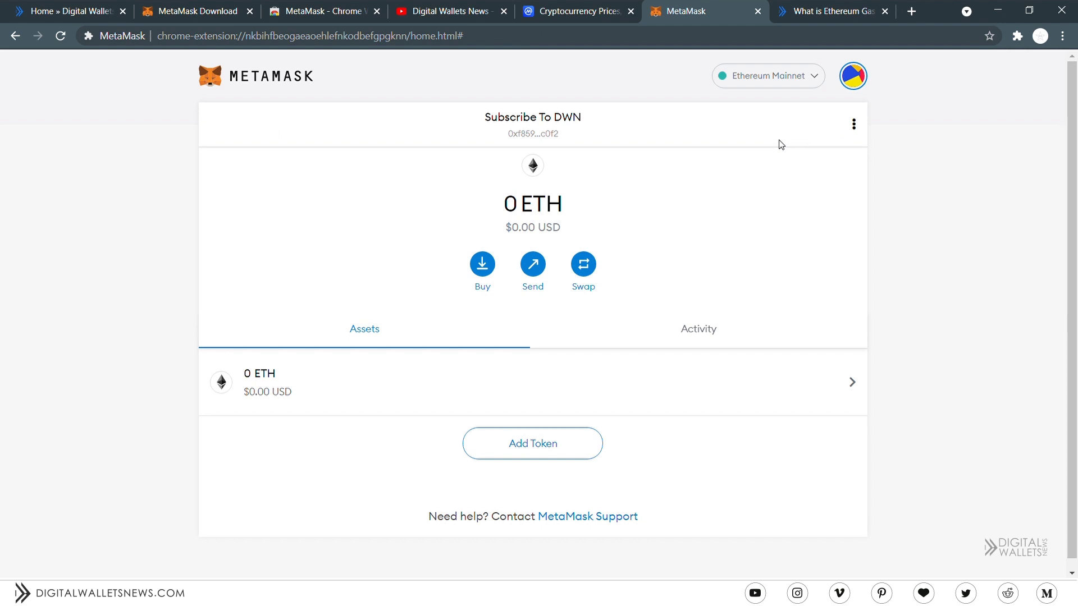
Step: Search 'shib' on CoinMarketCap to open SHIBA INU and copy its Ethereum contract address
left_click(575, 5)
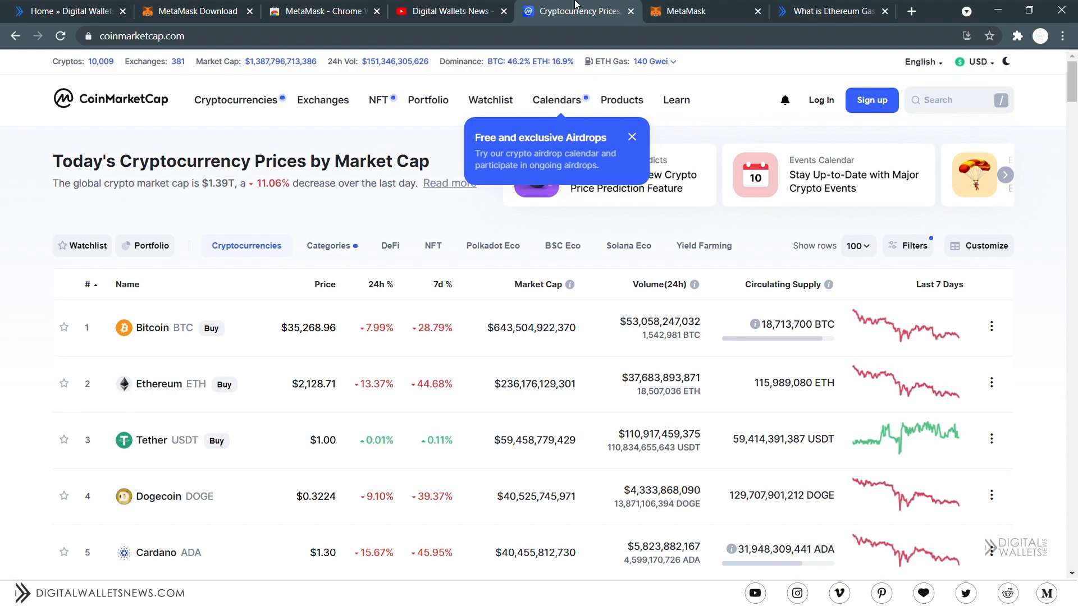
mouse_move(622, 99)
key("slash")
type("shib")
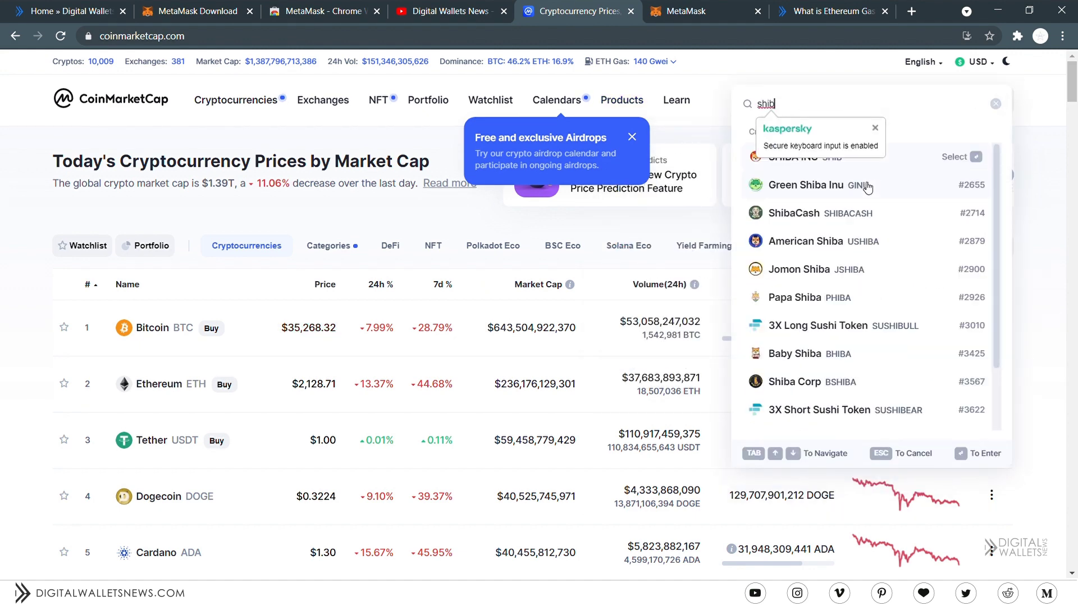
key("Return")
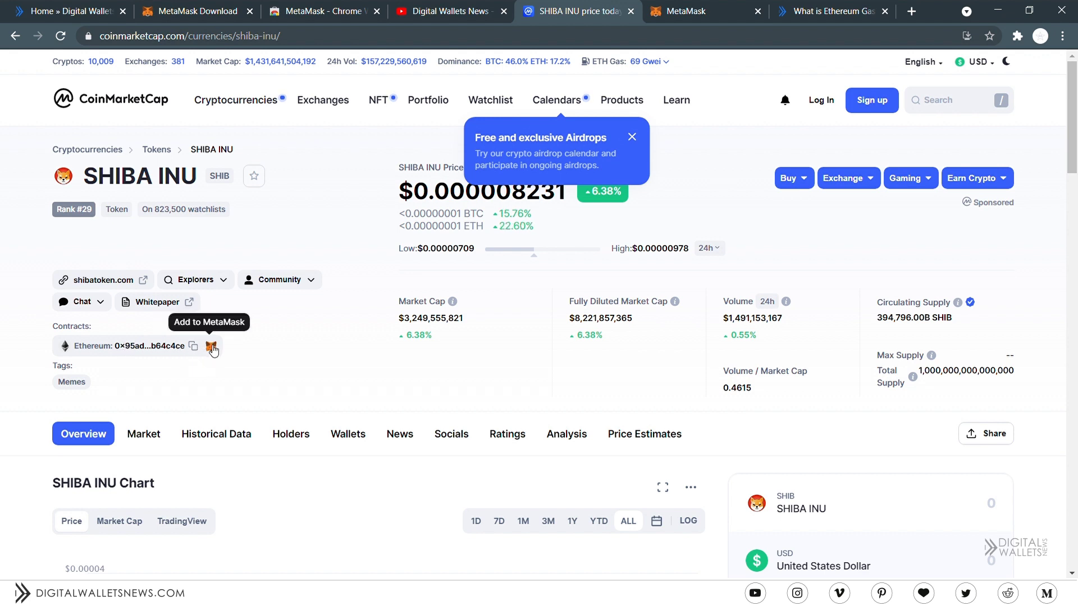
left_click(200, 351)
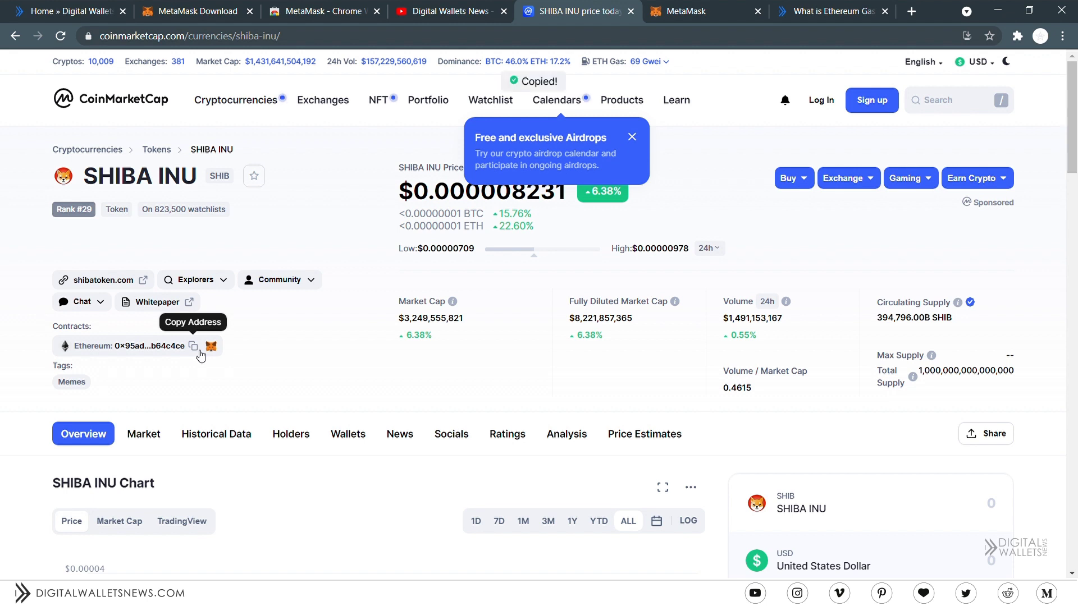
Step: In MetaMask's Add Token page, search 'SHIB' and then clear the search
left_click(714, 6)
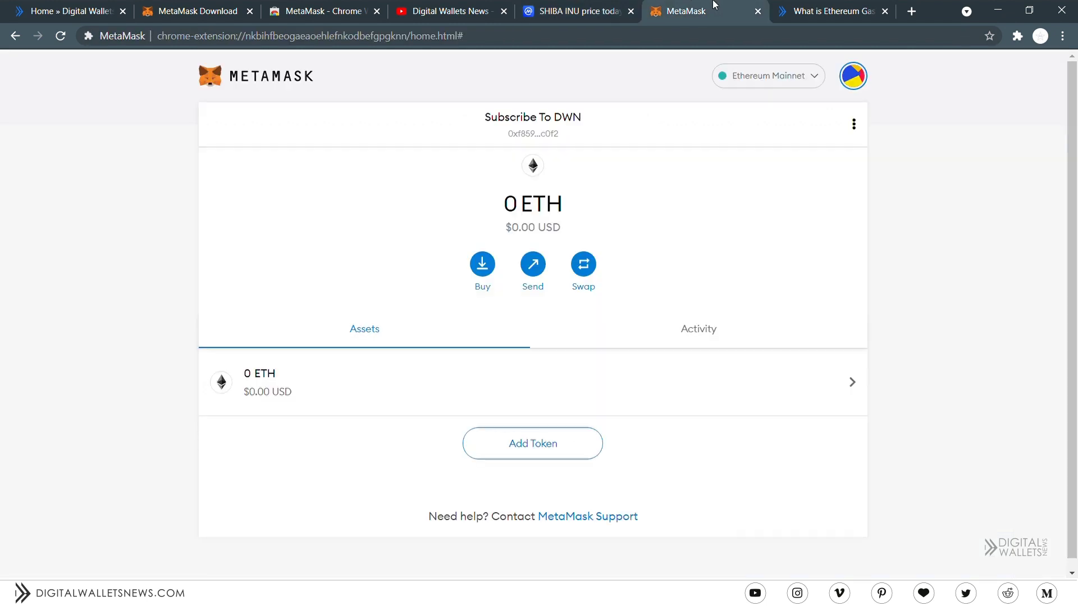
left_click(550, 454)
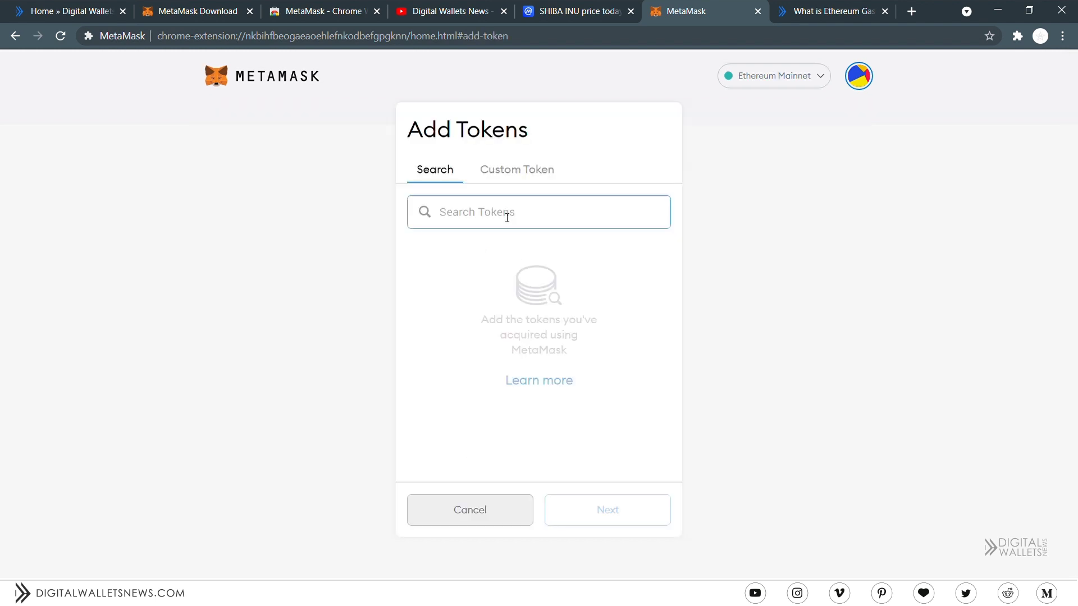
type("H")
key("BackSpace")
type("SHIB")
left_click_drag(507, 217, 394, 218)
key("BackSpace")
Step: Add SHIB as a custom token from the pasted contract address with symbol SHIB
left_click(519, 176)
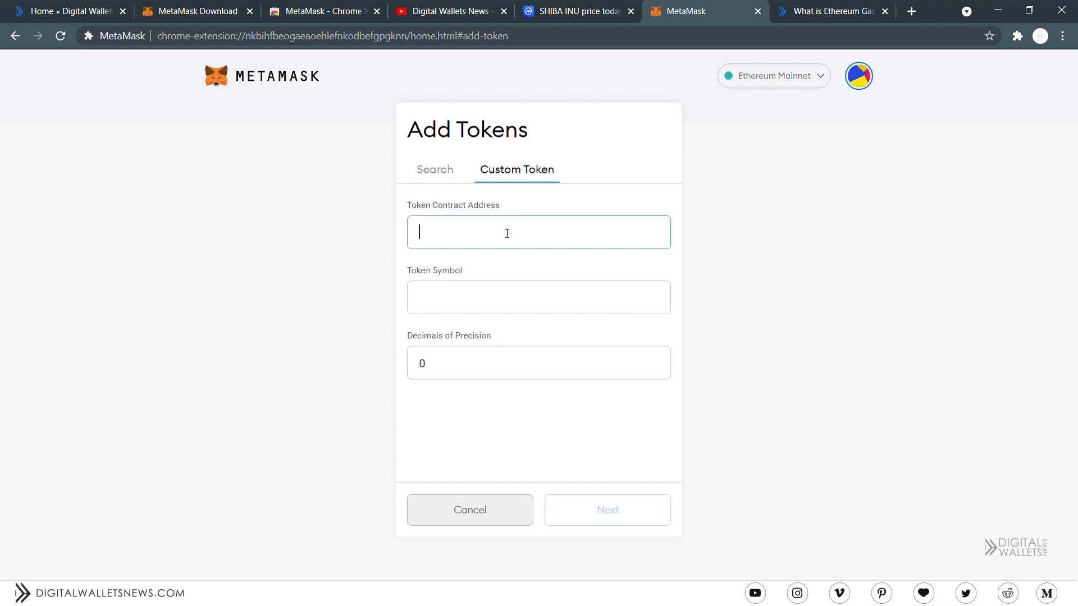
key("ctrl+v")
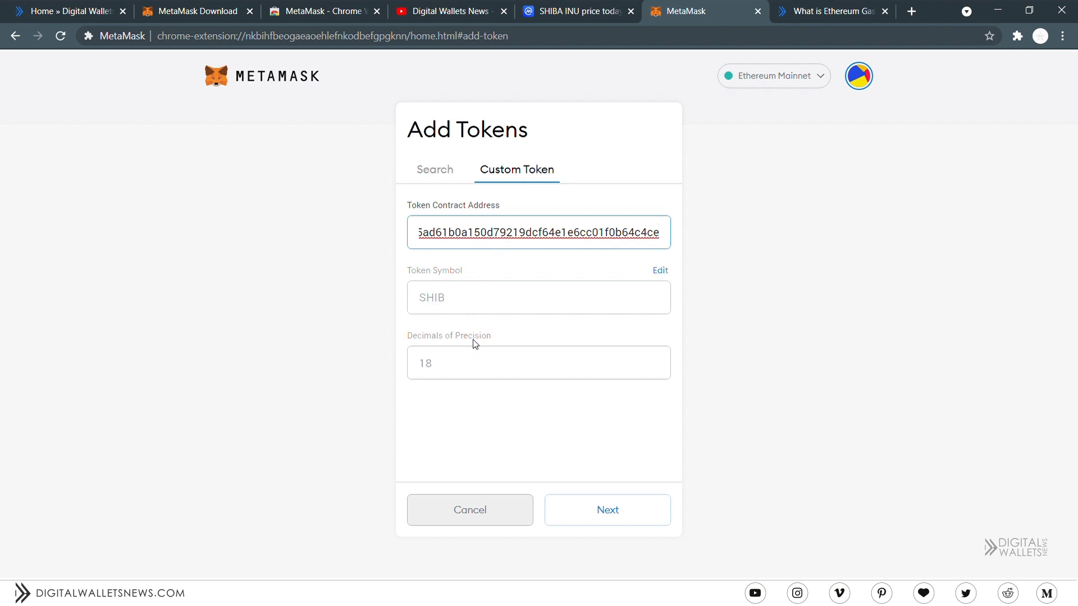
left_click(661, 271)
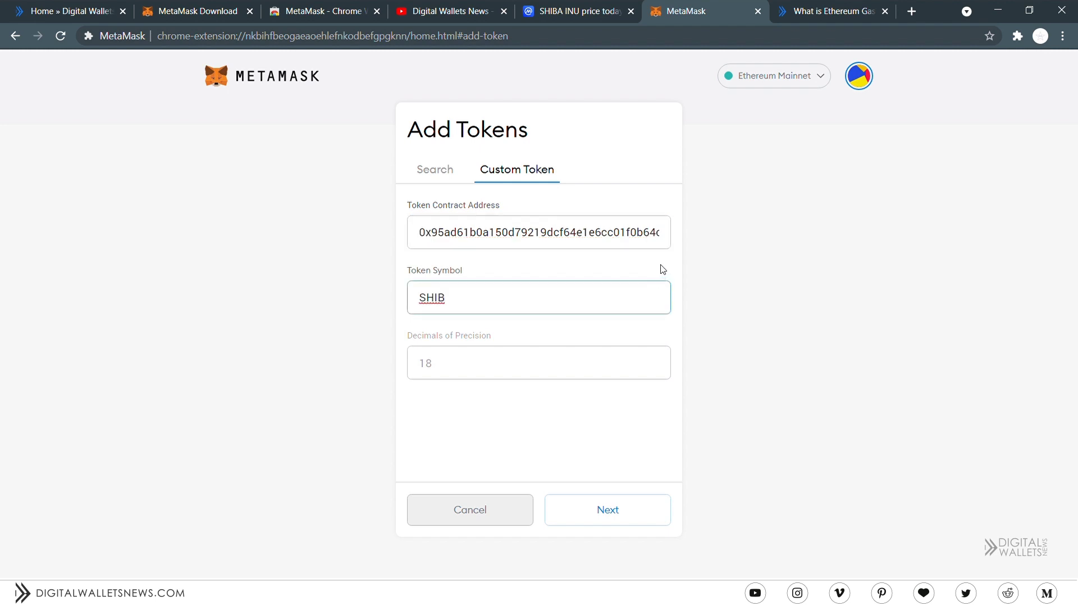
left_click(541, 362)
left_click(600, 501)
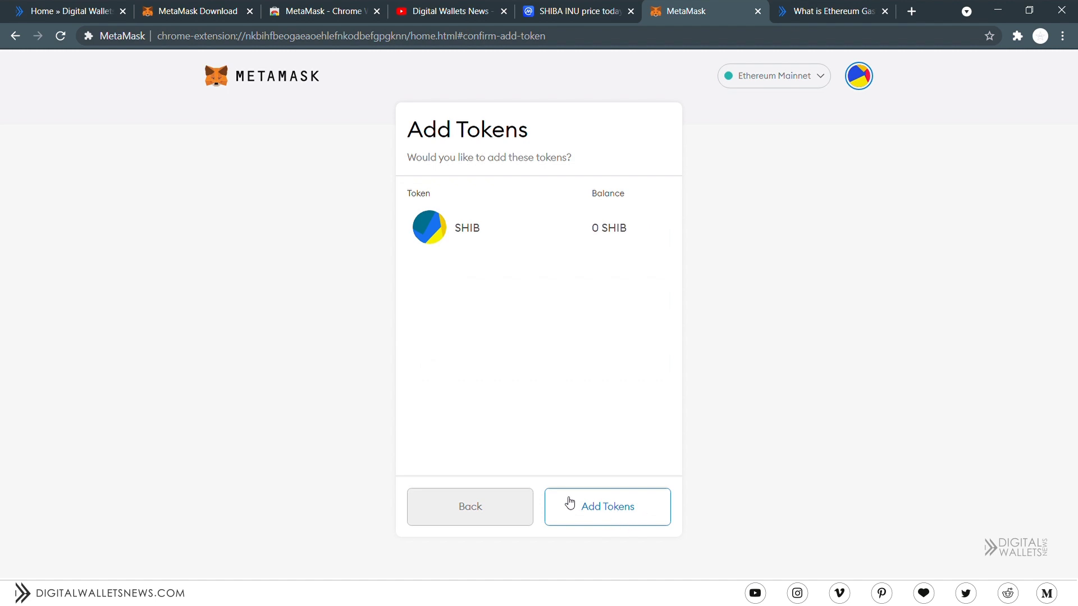
left_click(627, 511)
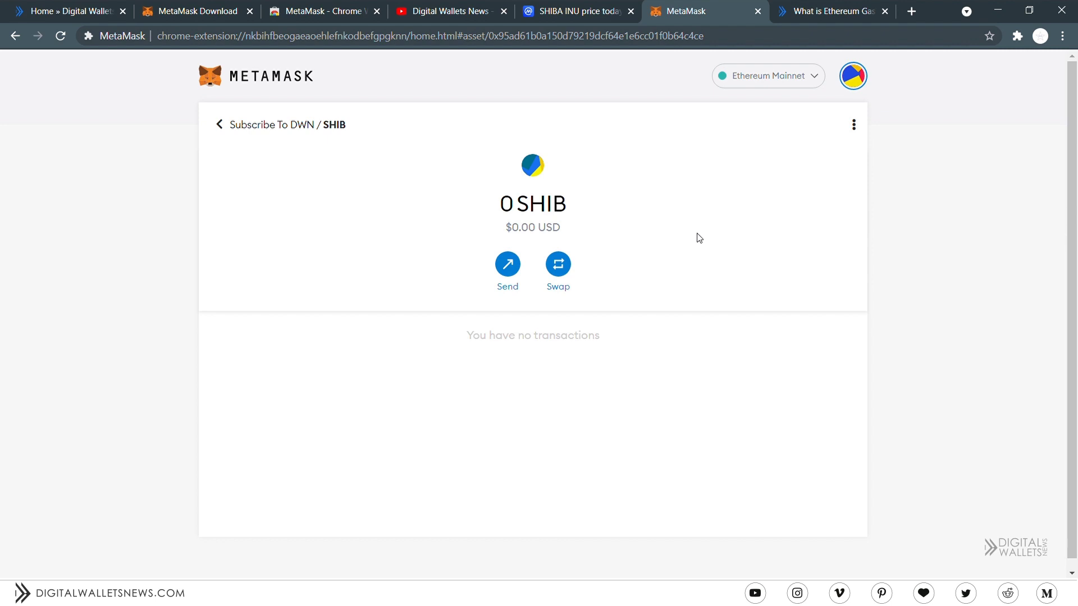
Step: Return to the CoinMarketCap SHIBA INU price tab
left_click(591, 6)
Step: Search CoinMarketCap for 'WBTC' to open the Wrapped Bitcoin page
key("slash")
type("WBTC")
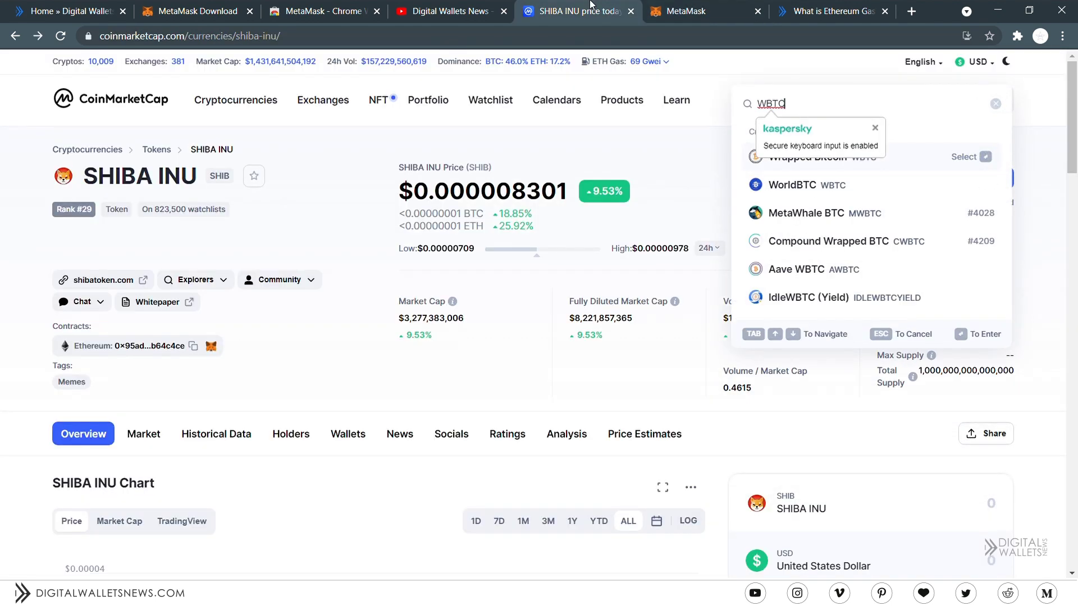
key("Return")
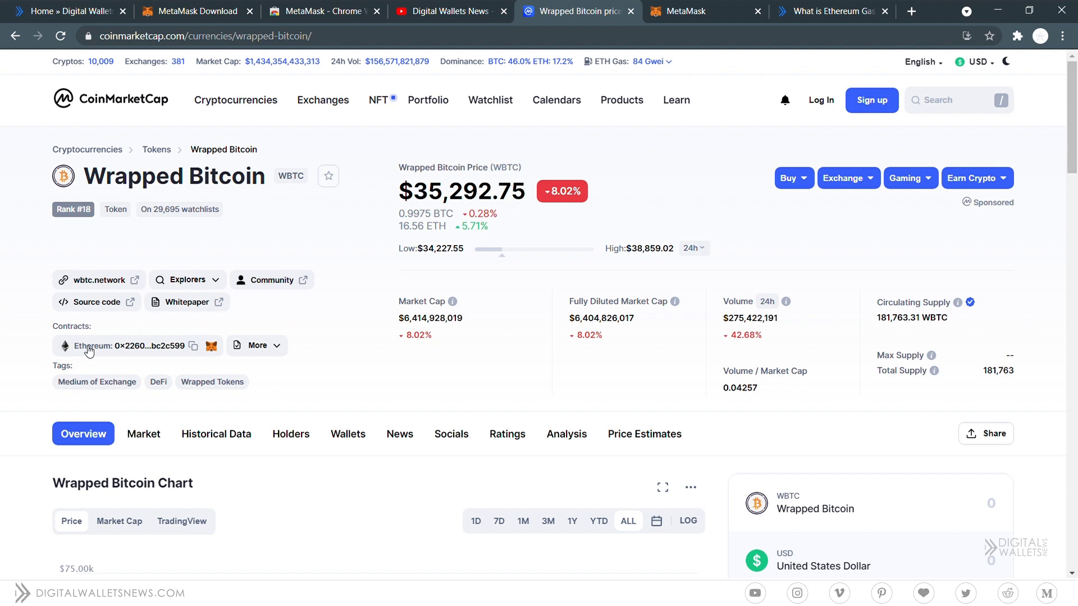
Step: Return to MetaMask and lock the wallet account from the accounts menu
left_click(718, 6)
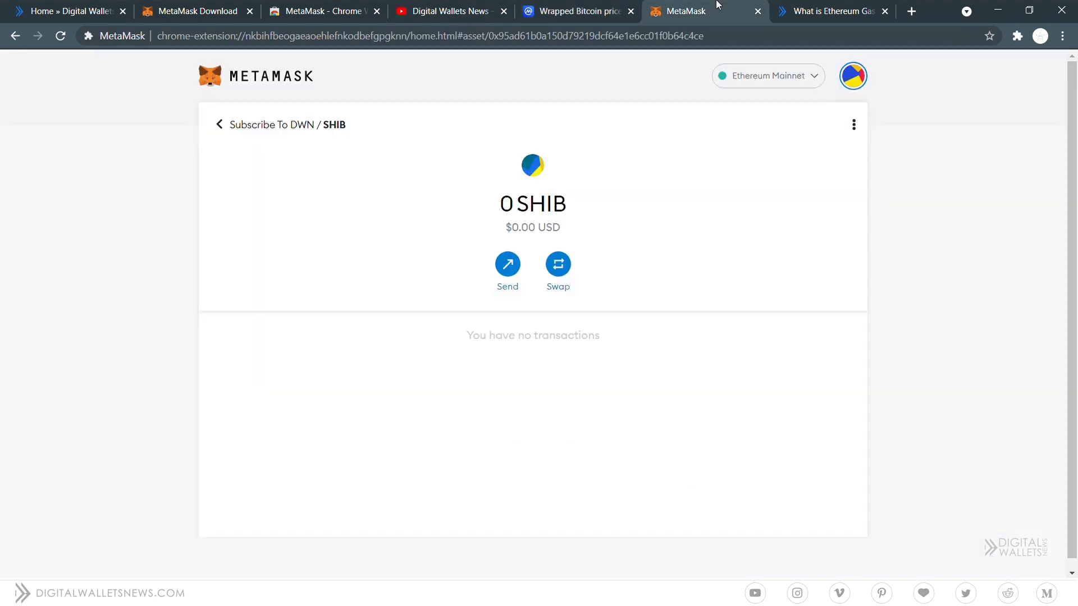
left_click(853, 73)
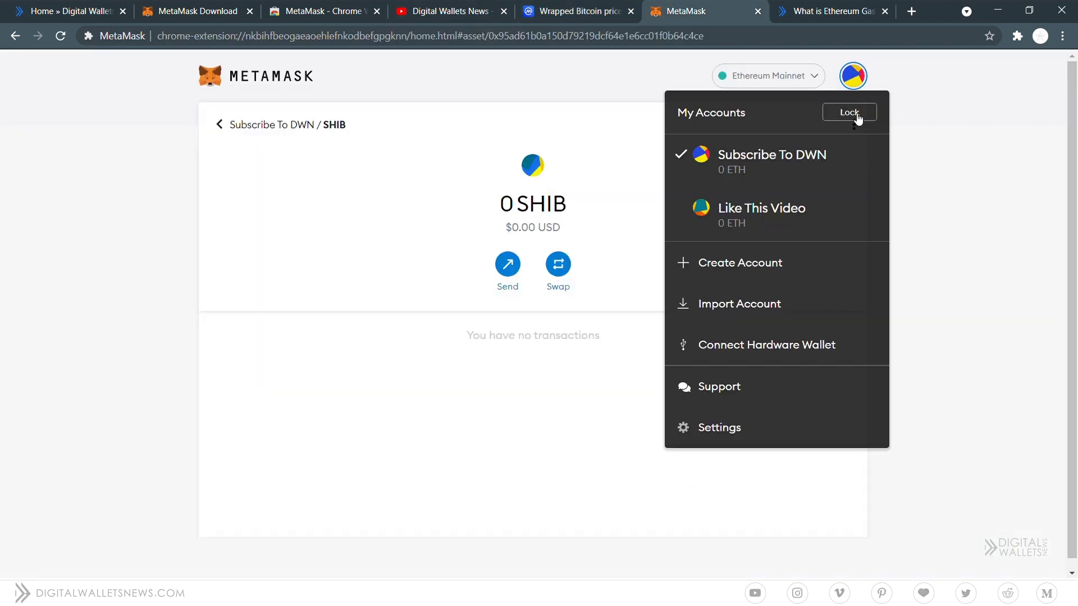
left_click(854, 115)
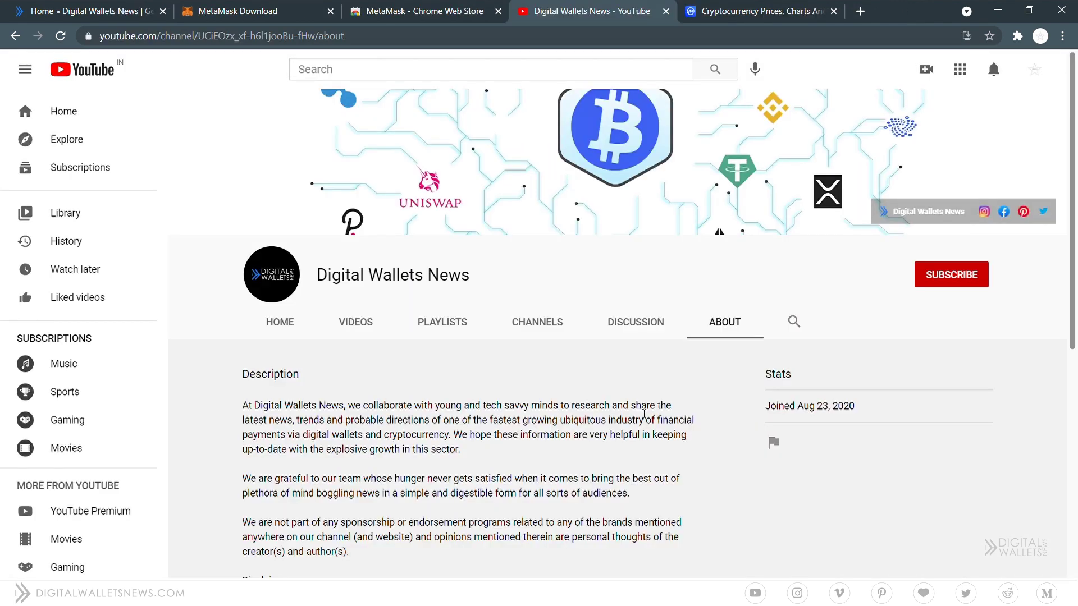